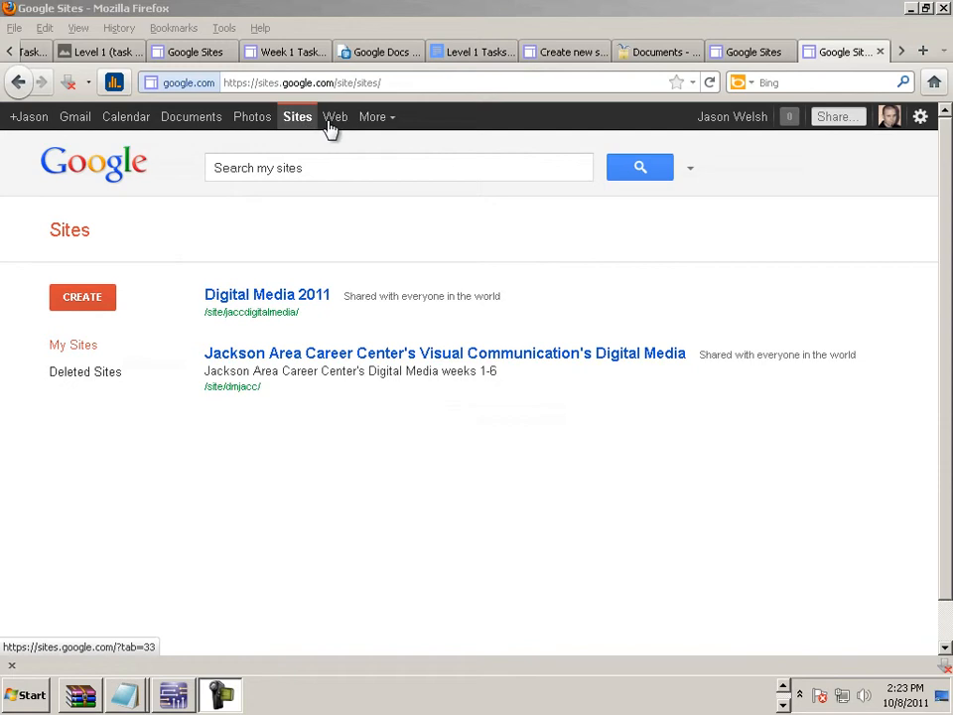
Open the Google Sites list and start a new site using the Blank template
click(205, 127)
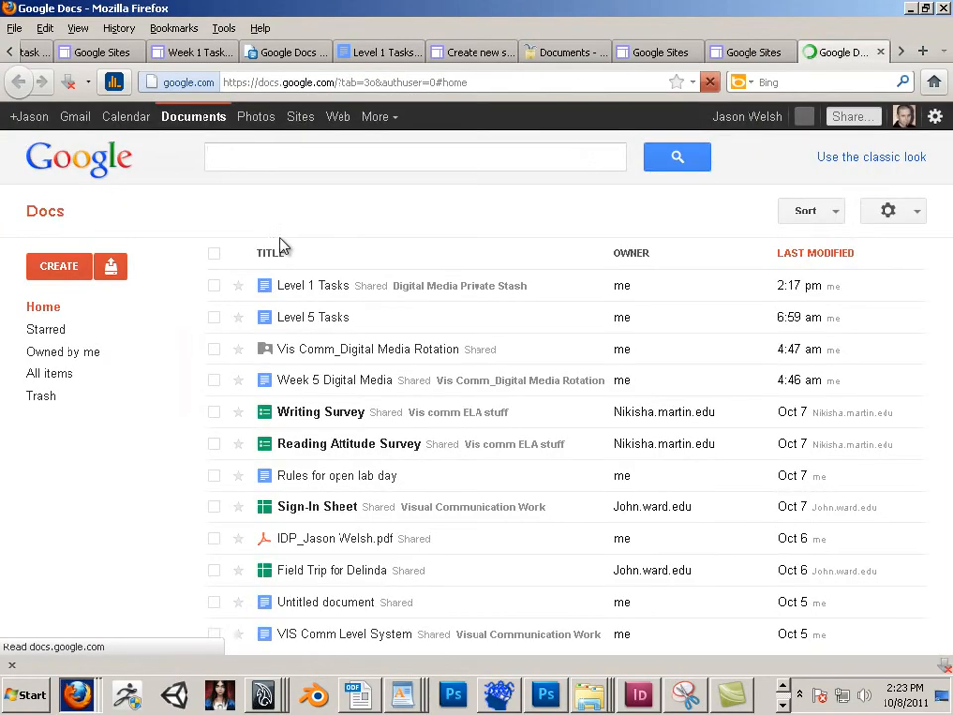
click(303, 125)
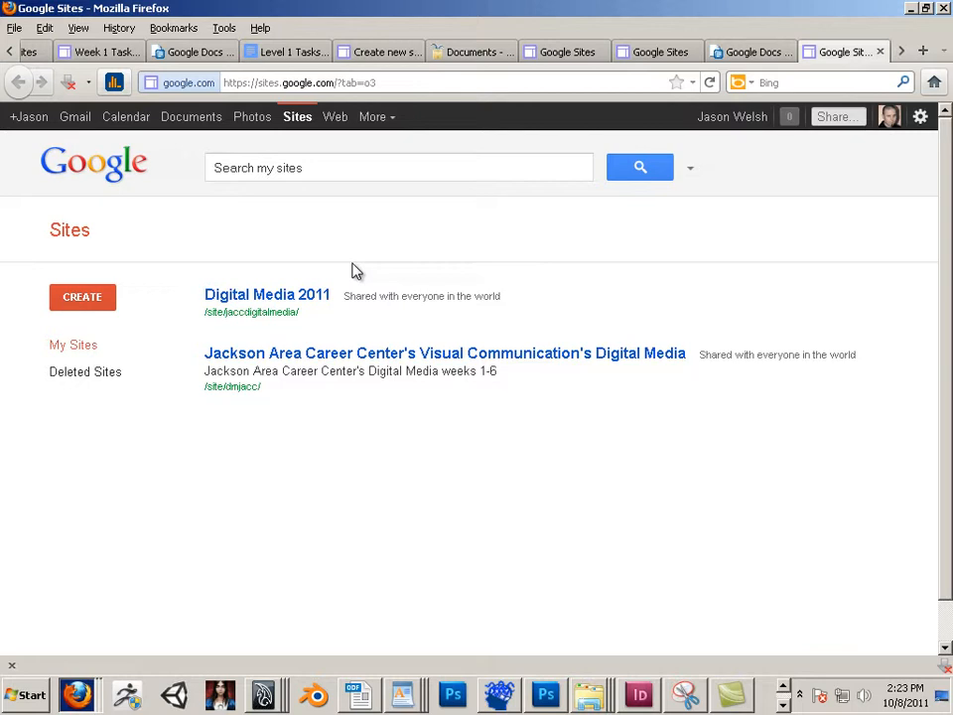
click(91, 302)
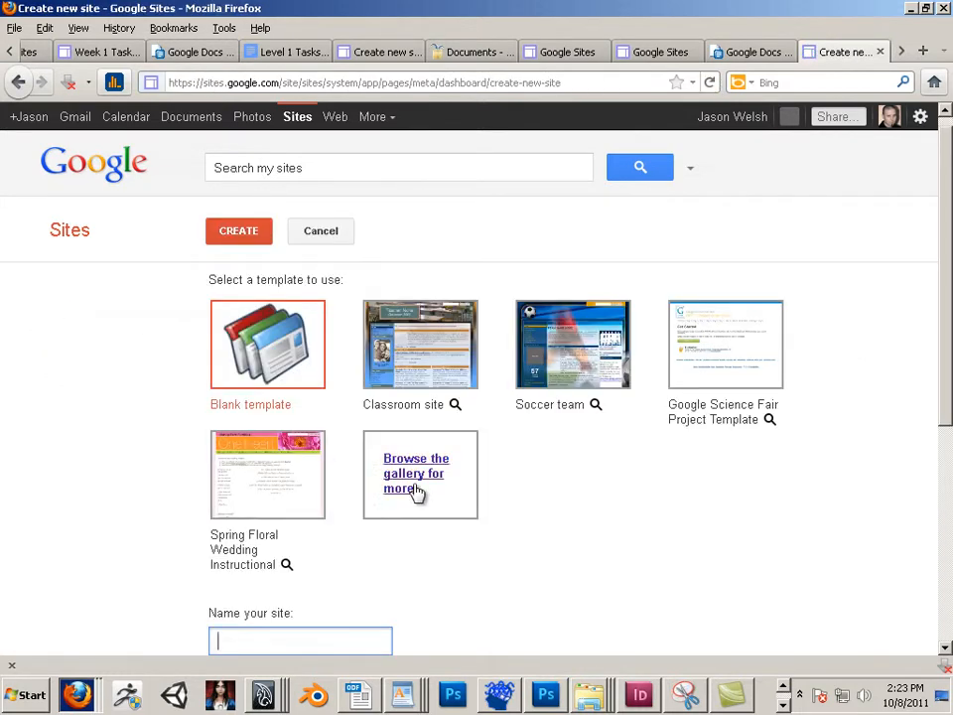
click(258, 354)
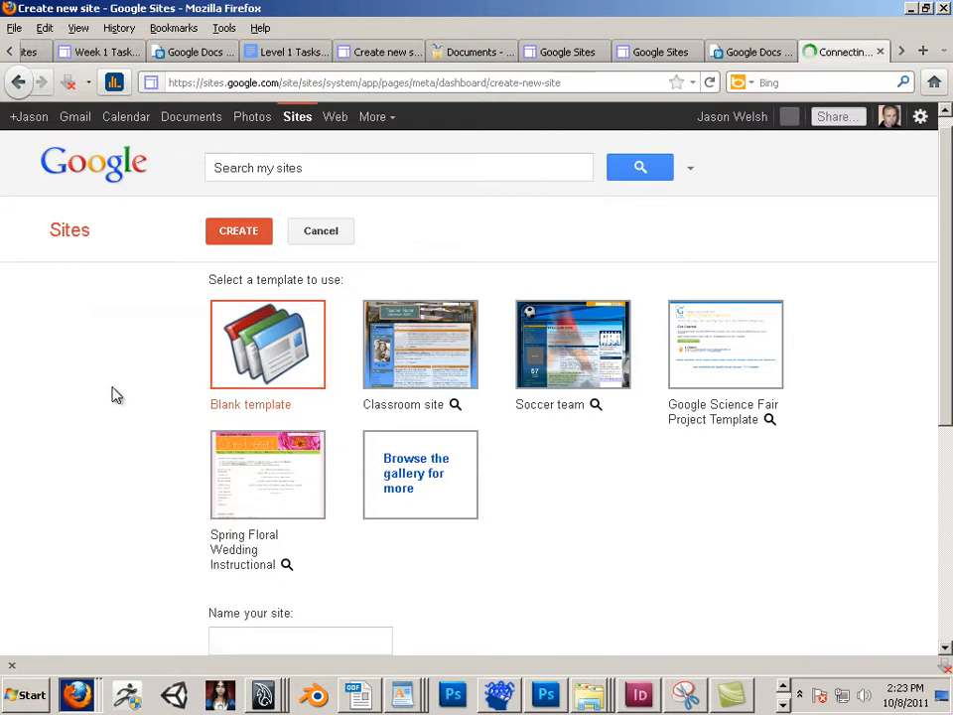
Name the new site with the owner's first name followed by "samplesite", all in lowercase without spaces
scroll(124, 397, down, 6)
scroll(198, 437, up, 4)
scroll(268, 475, up, 2)
scroll(270, 487, down, 3)
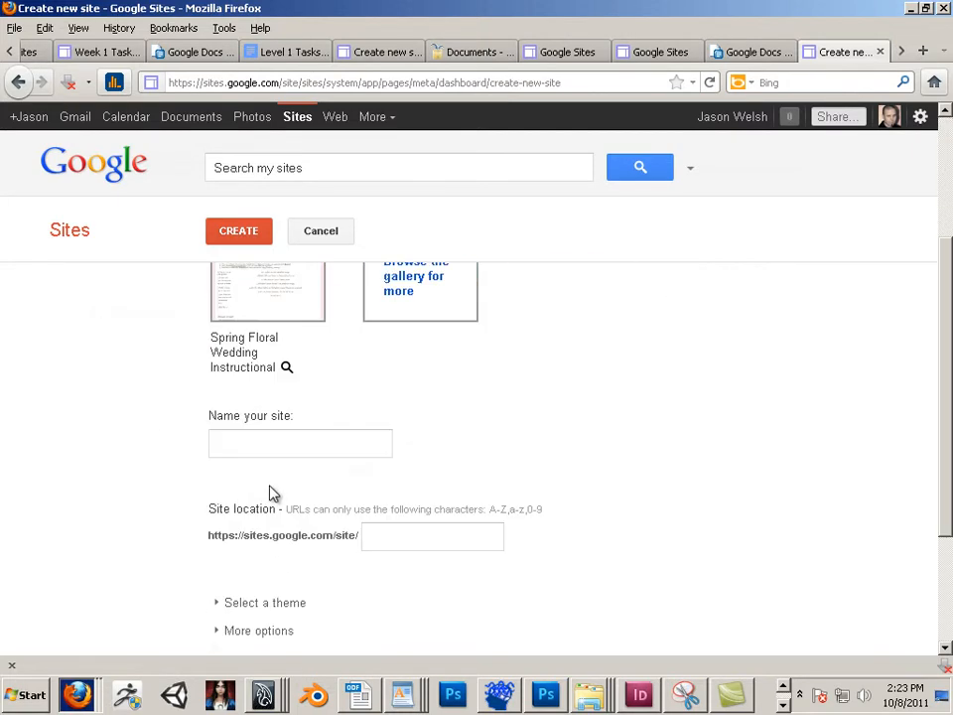
click(264, 450)
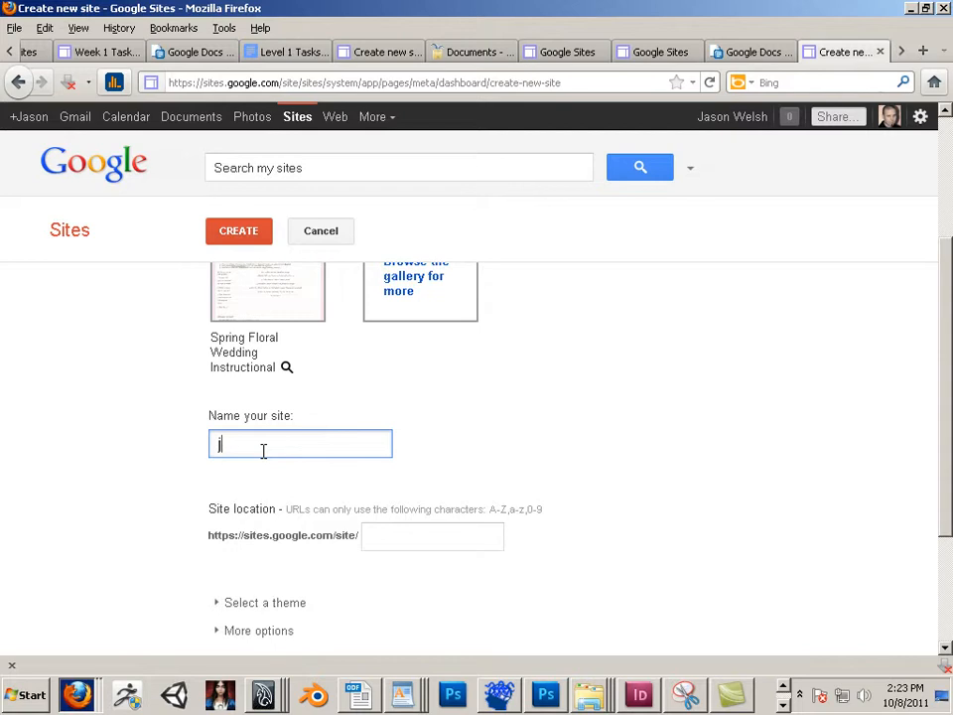
text(jasonsamplesite)
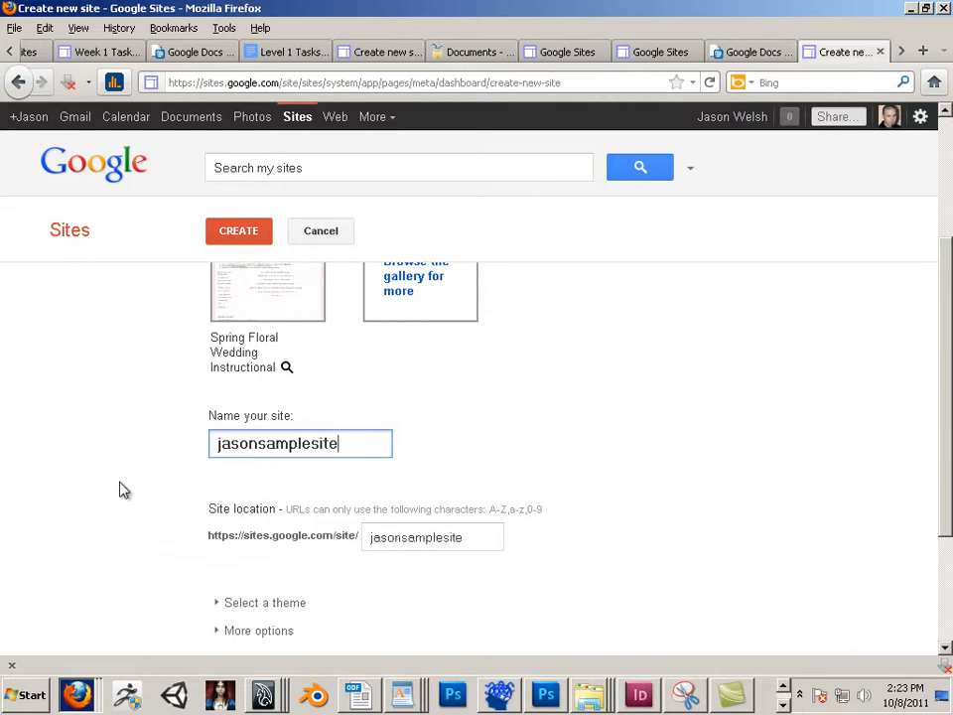
Enter the verification code shown at the end of the new-site form and create the site
scroll(121, 489, down, 3)
click(229, 573)
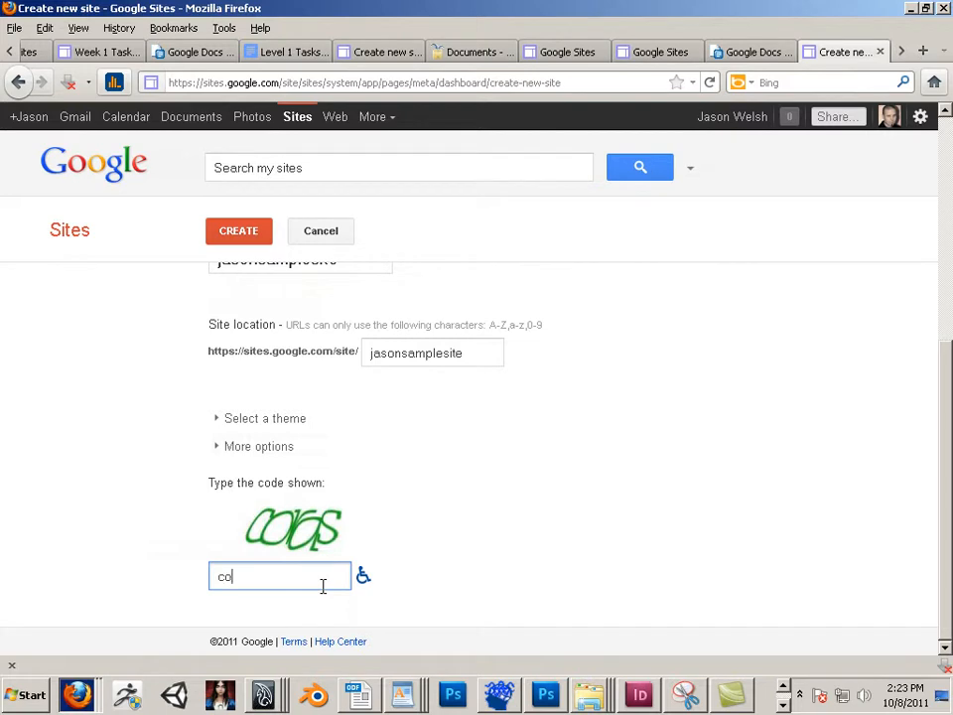
click(168, 444)
scroll(172, 441, up, 7)
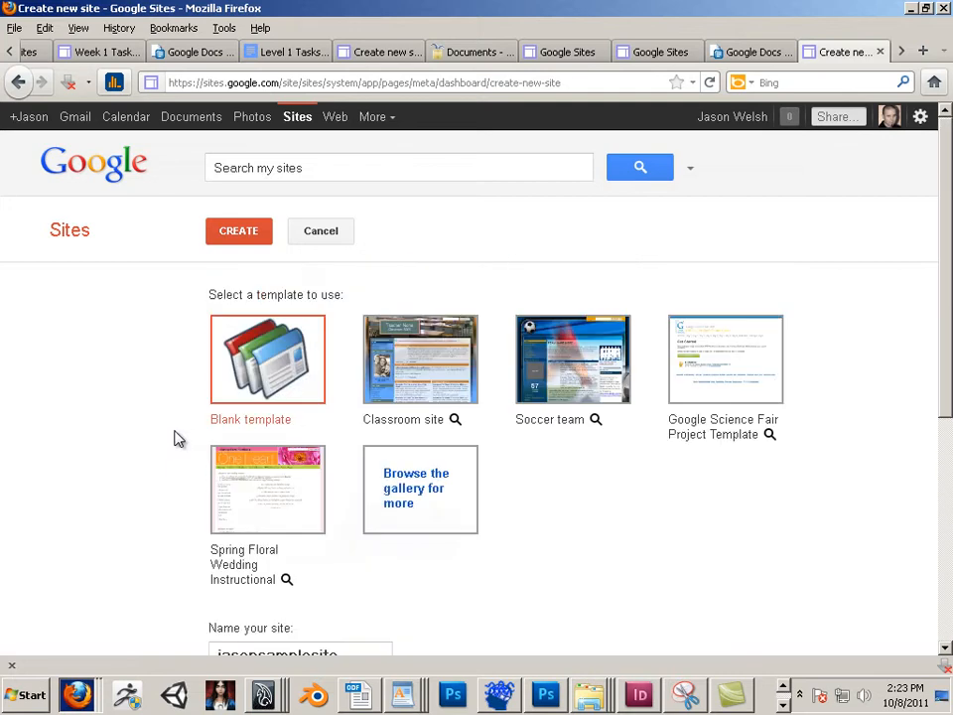
scroll(179, 440, down, 7)
click(253, 235)
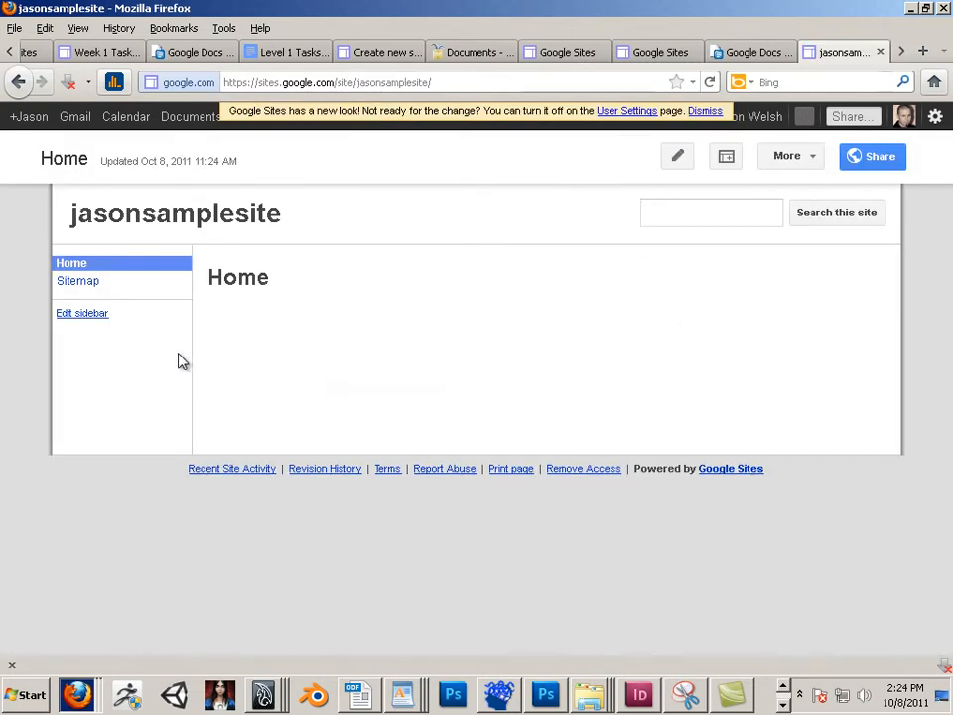
View the new site's Sitemap page and return to its Home page
click(86, 285)
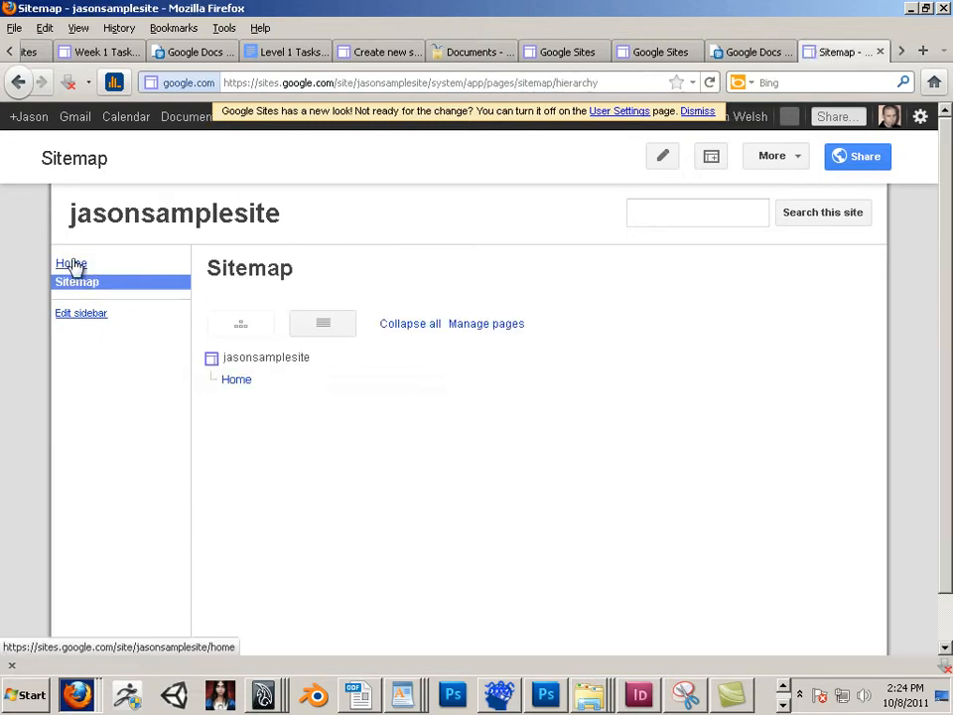
click(73, 266)
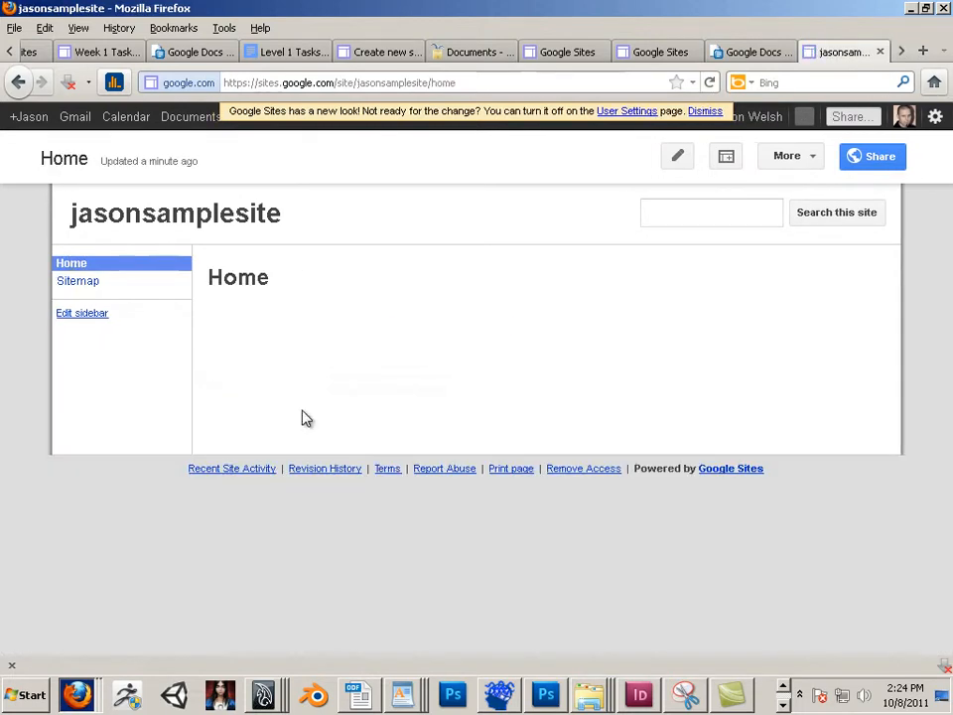
Create a new page named "Week 1" at the top level, using the Web Page template
click(730, 162)
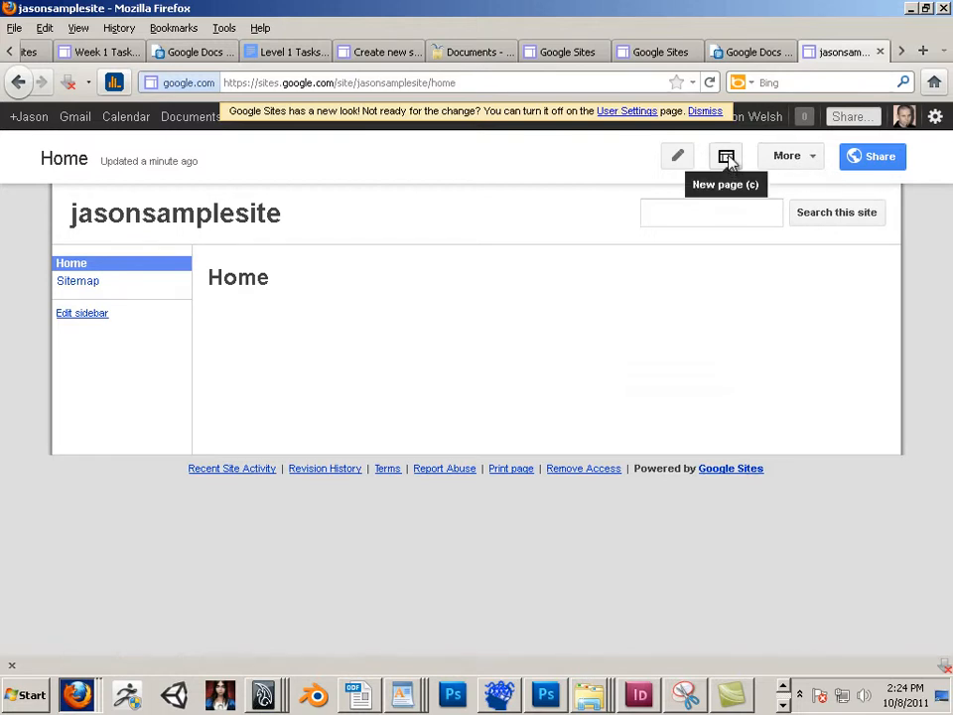
click(727, 158)
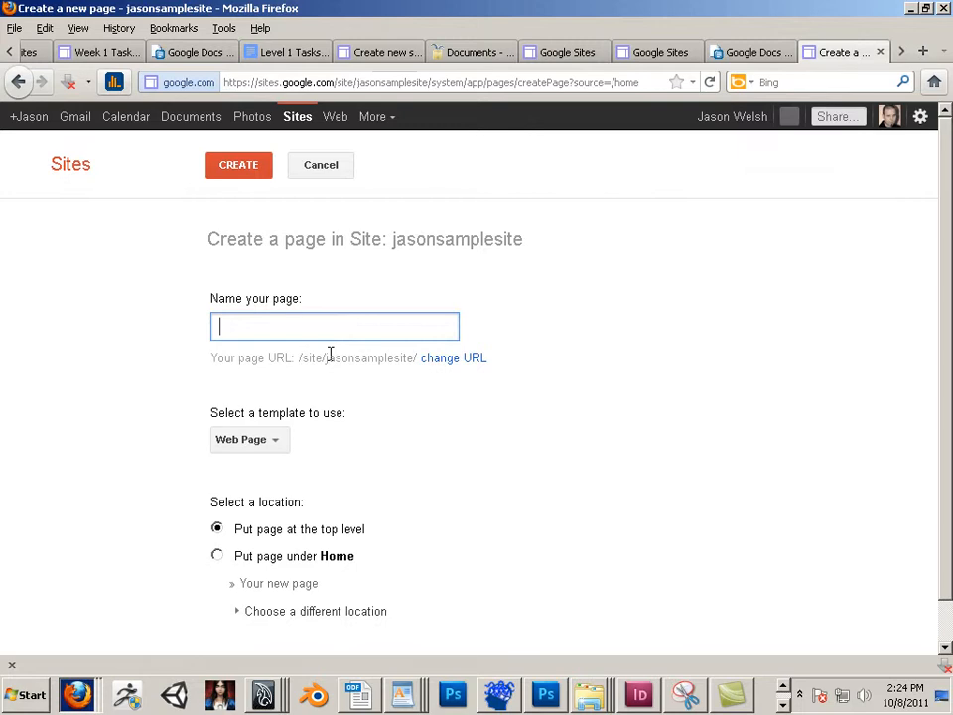
text(Week)
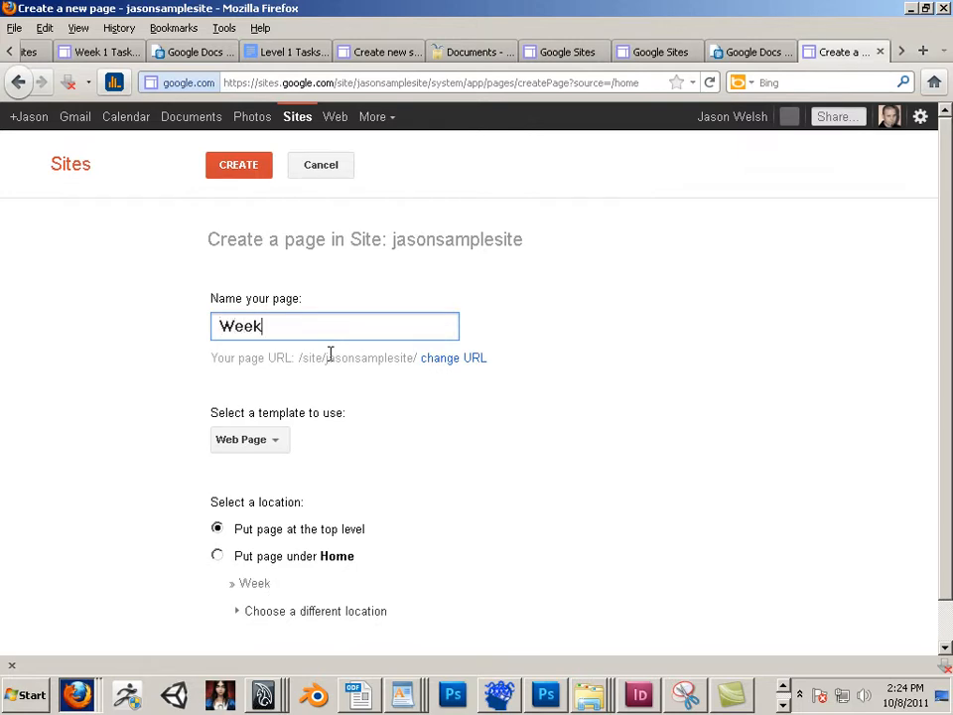
text( 1)
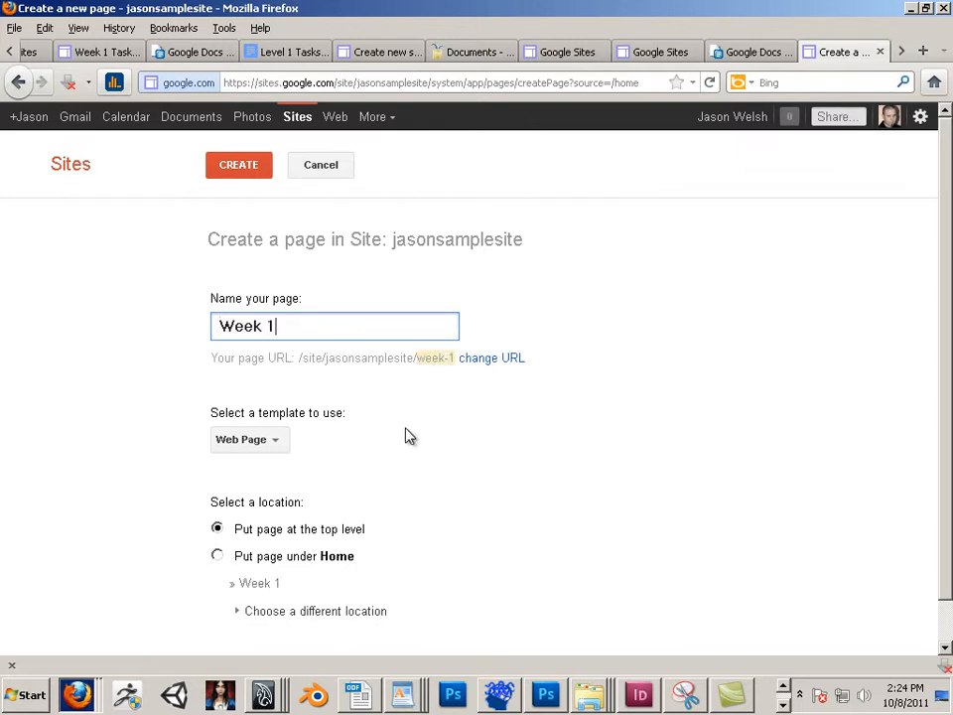
click(406, 429)
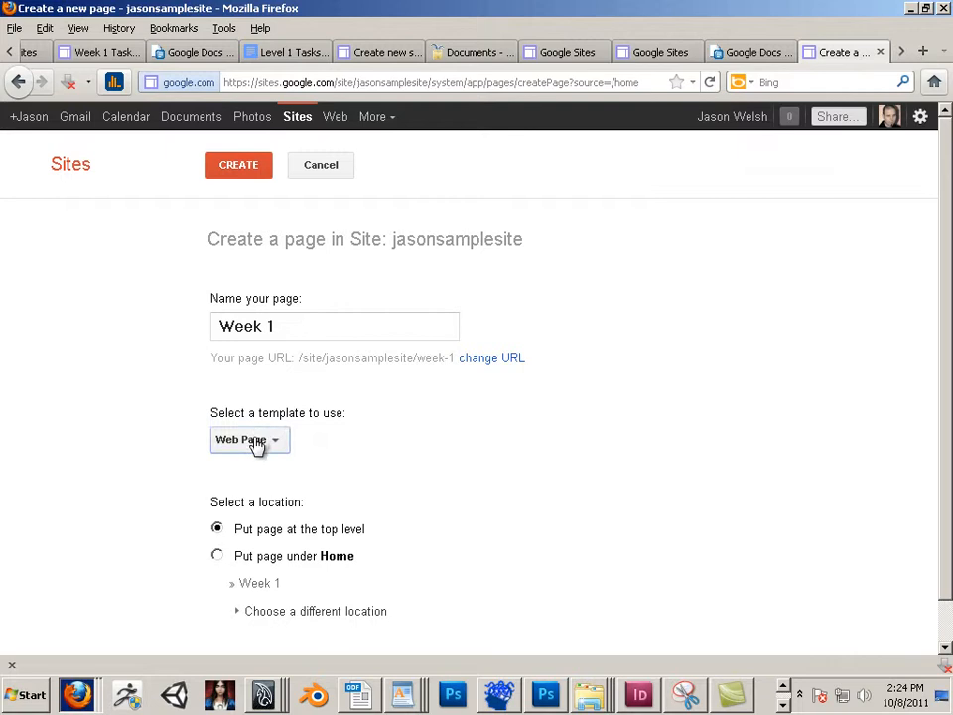
scroll(187, 429, down, 1)
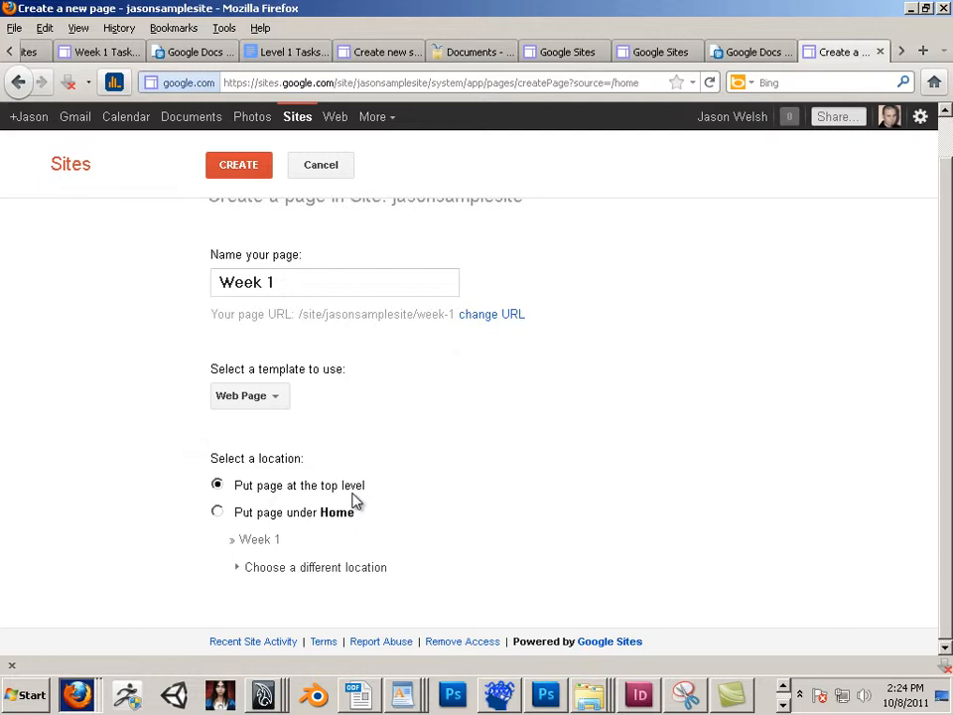
click(237, 167)
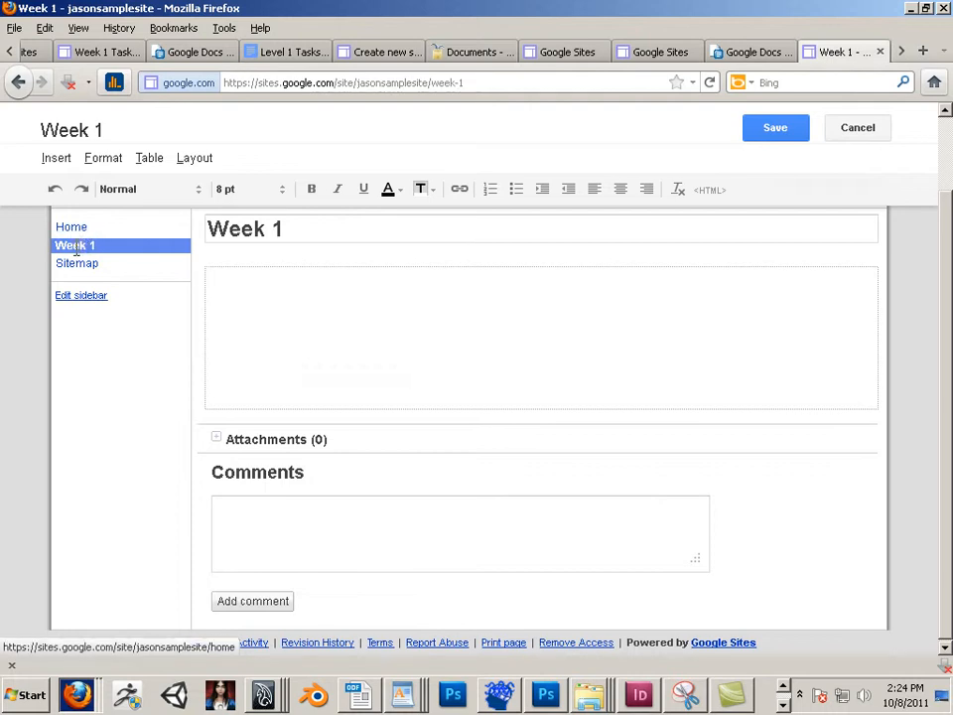
Leave the Week 1 editor without saving, go to Home and reopen the Week 1 page for viewing
click(73, 234)
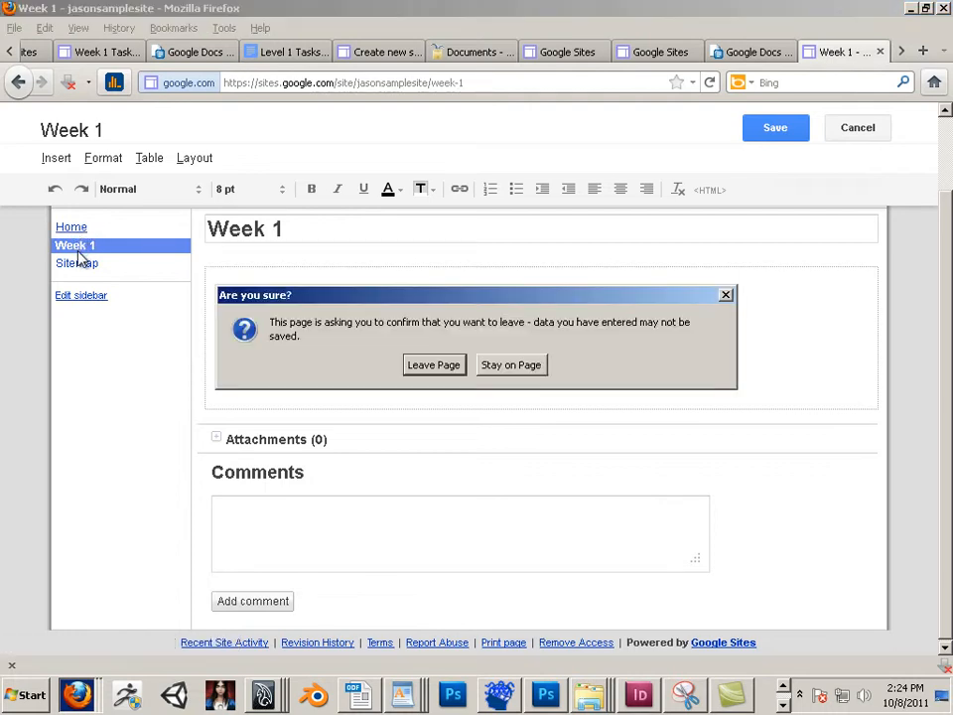
click(431, 366)
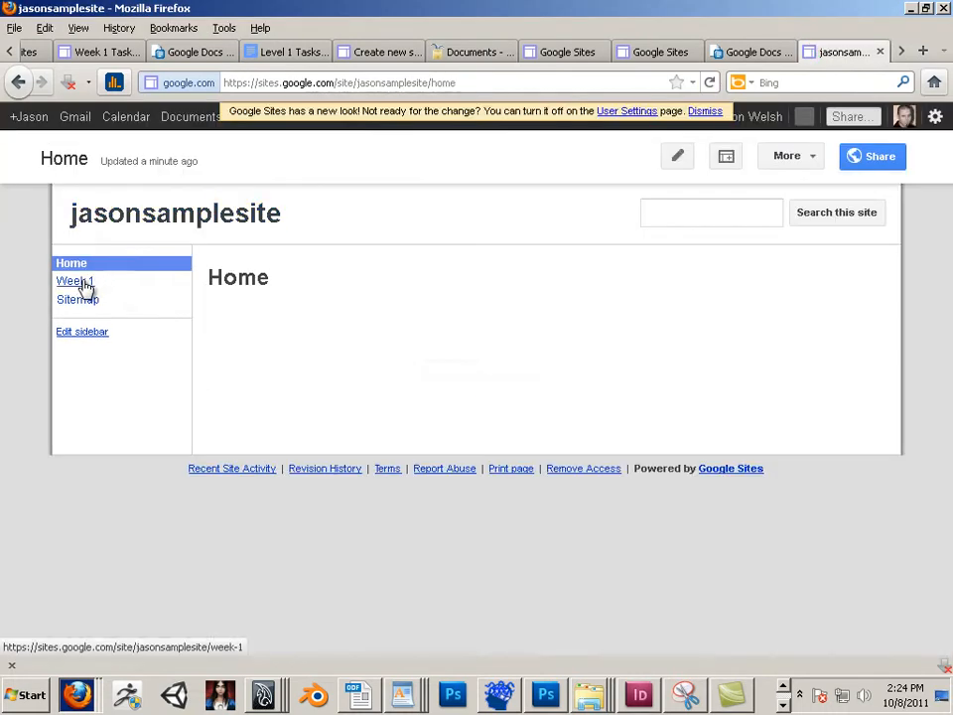
click(66, 283)
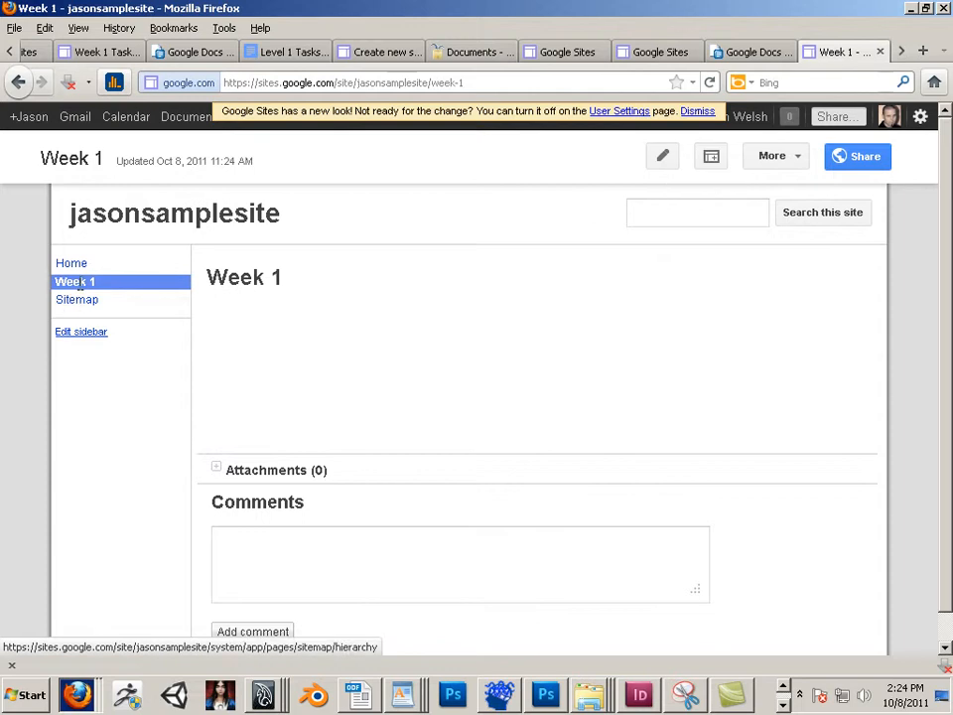
Create a new page named "Week 1 Tasks" placed under Week 1, using the Web Page template
click(711, 162)
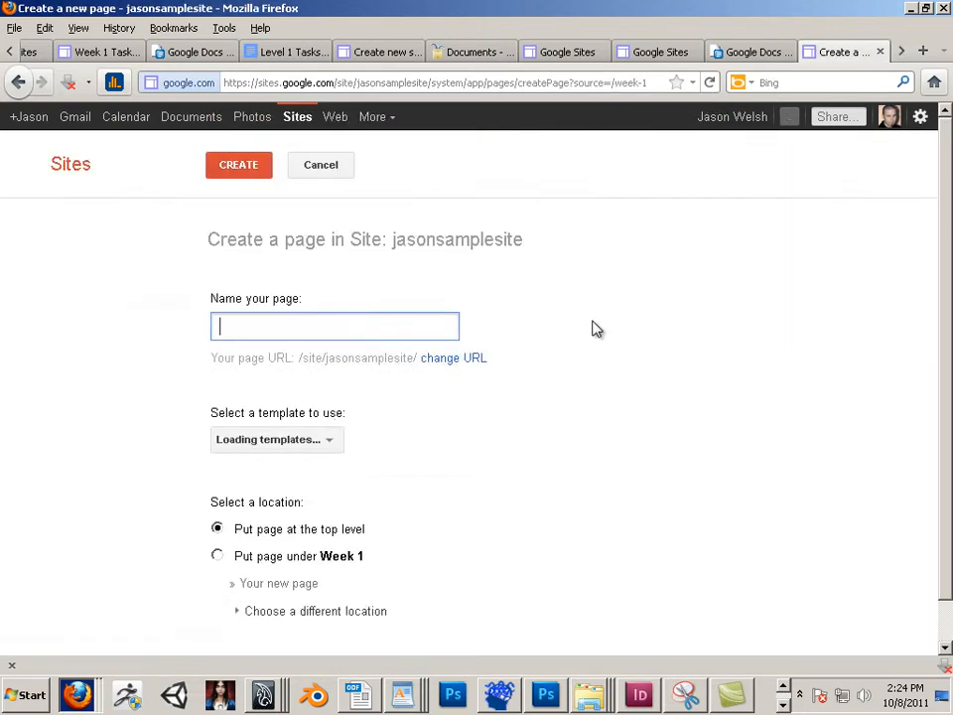
text(Wee)
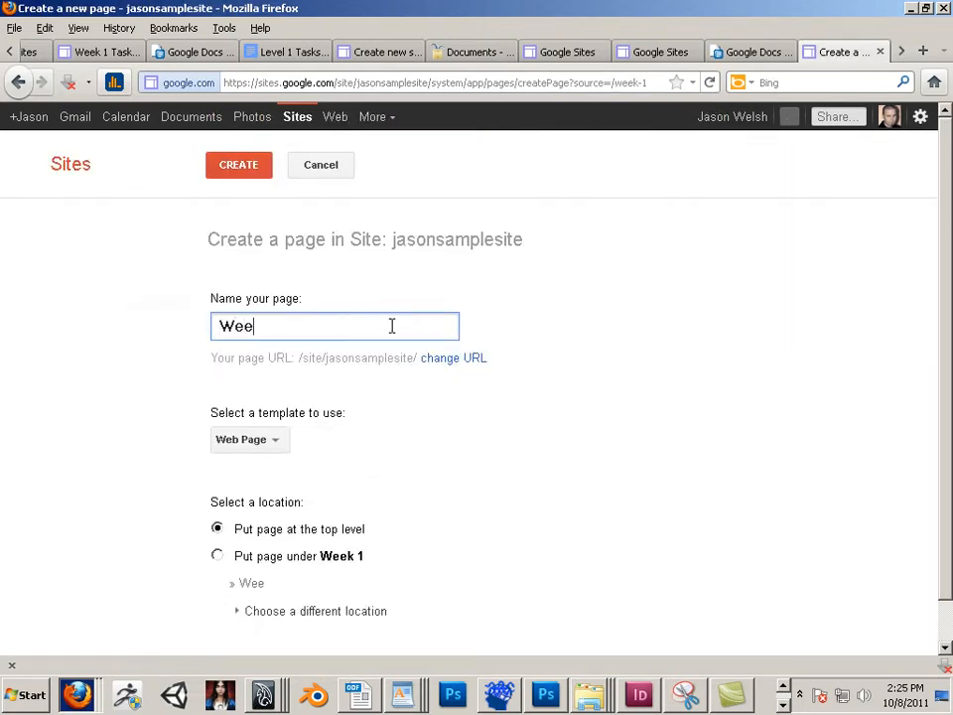
text(k 1 Ta)
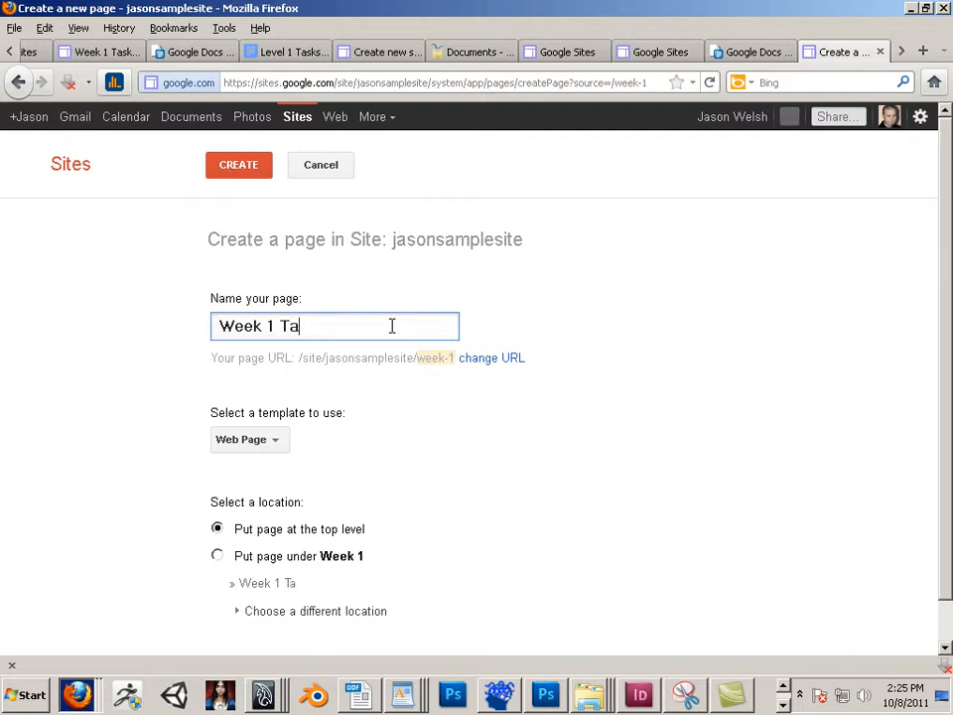
text(sks)
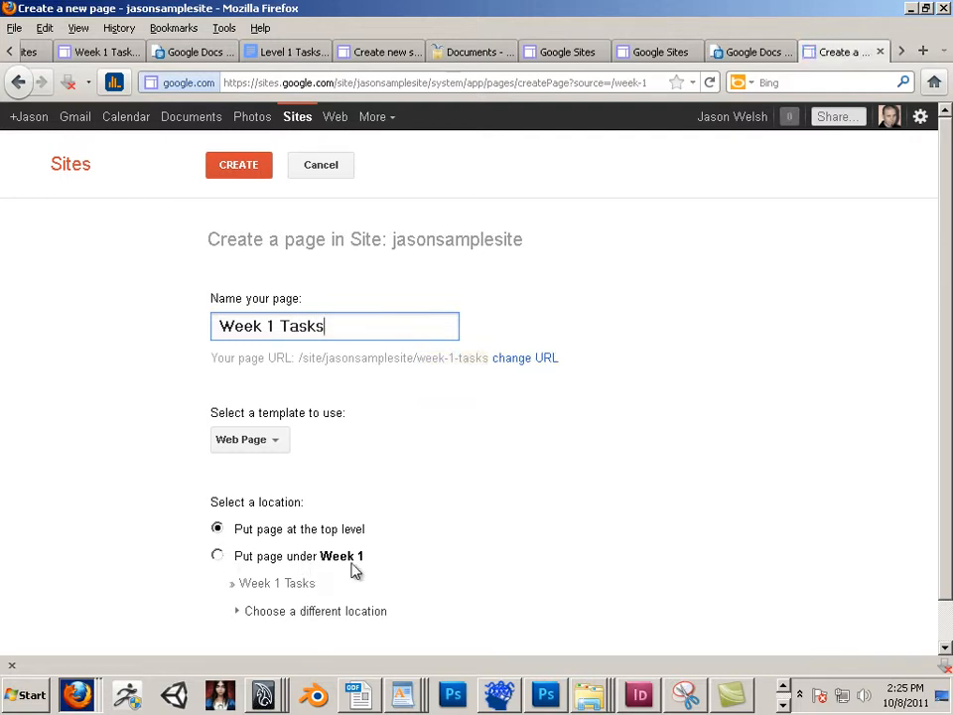
click(216, 556)
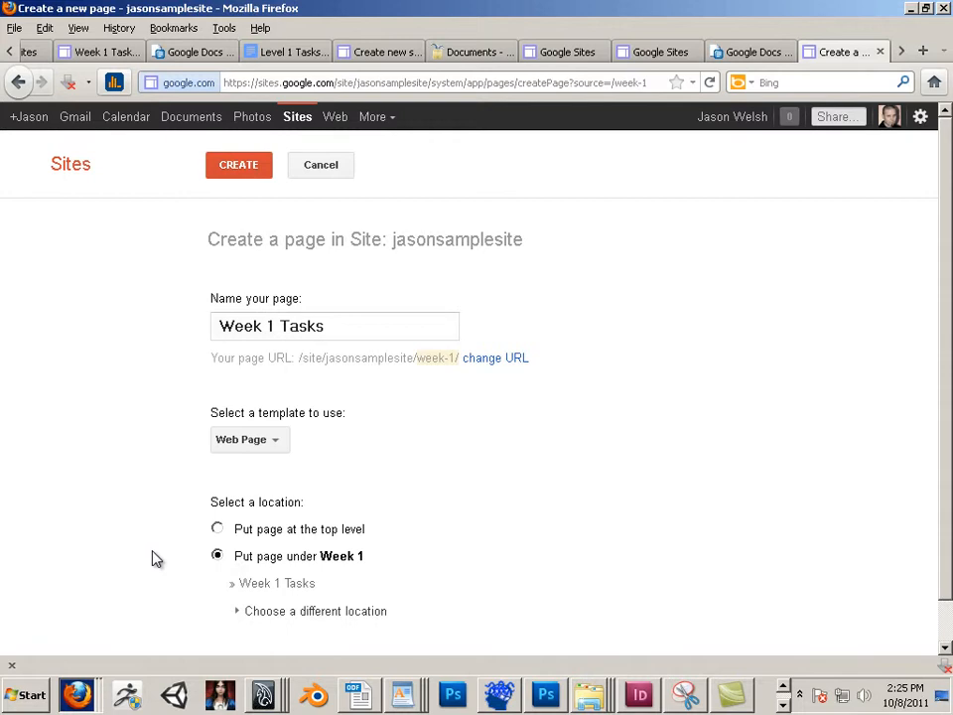
scroll(229, 532, down, 1)
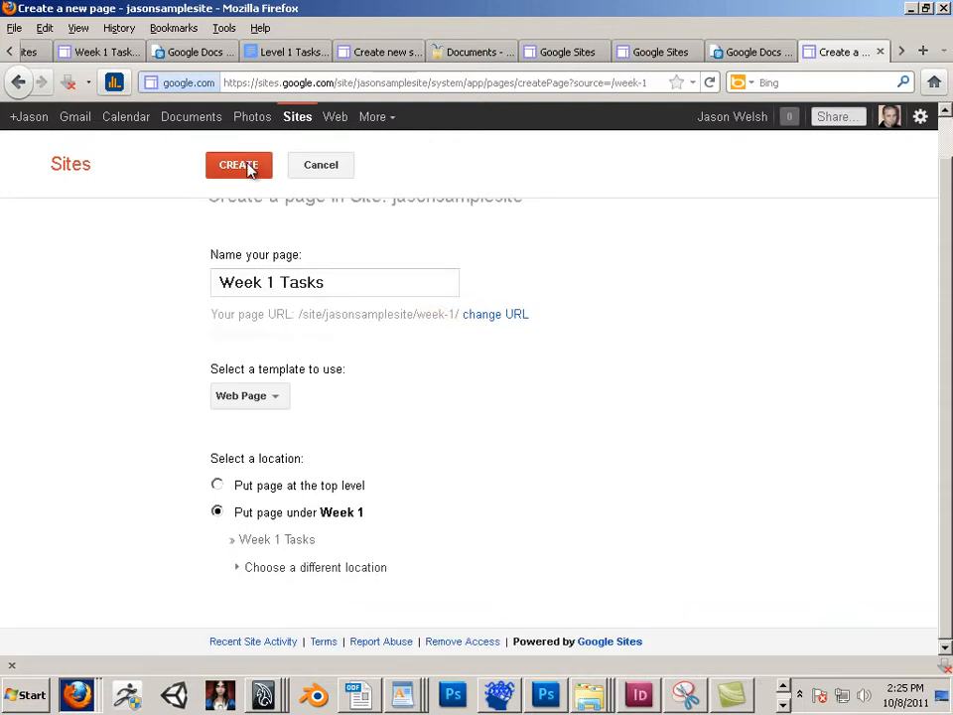
click(249, 165)
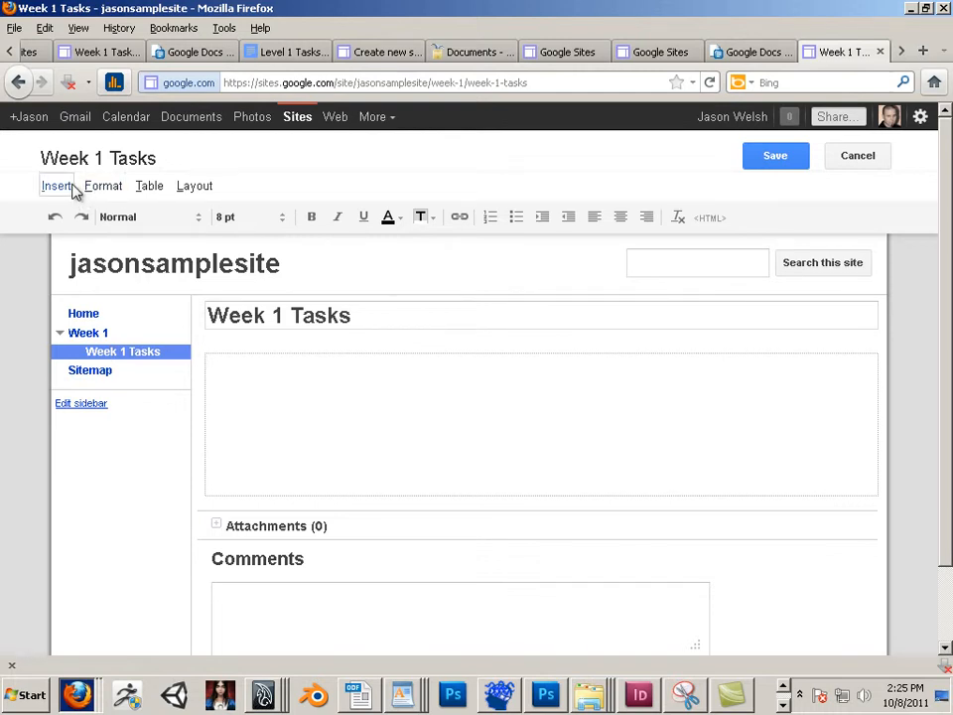
Leave the Week 1 Tasks editor for Home and expand Week 1 in the page tree of the site management area
click(87, 316)
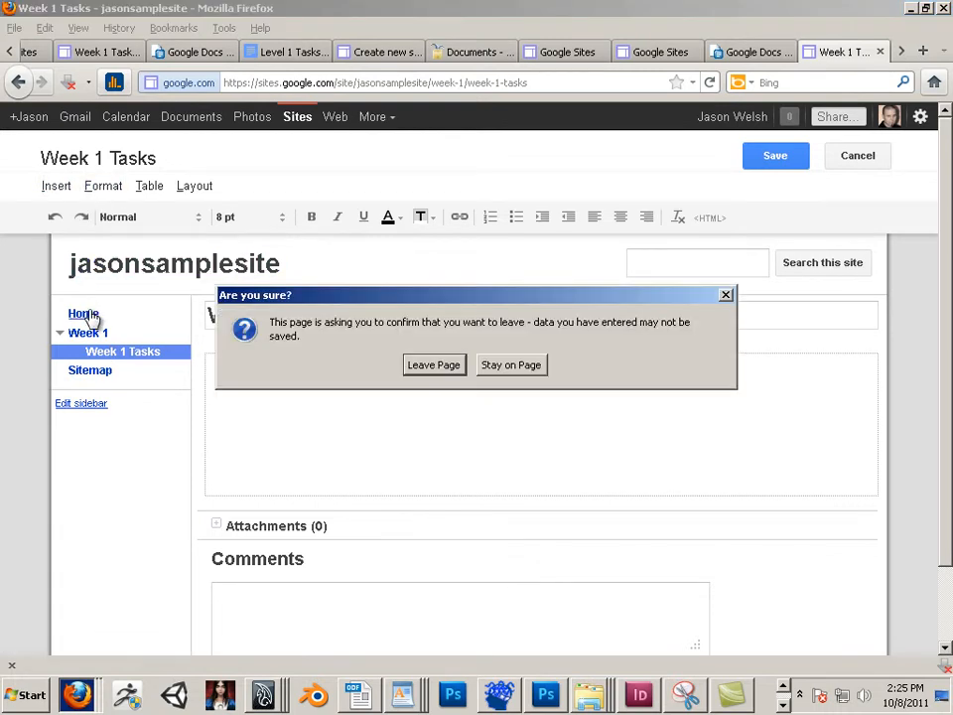
click(452, 365)
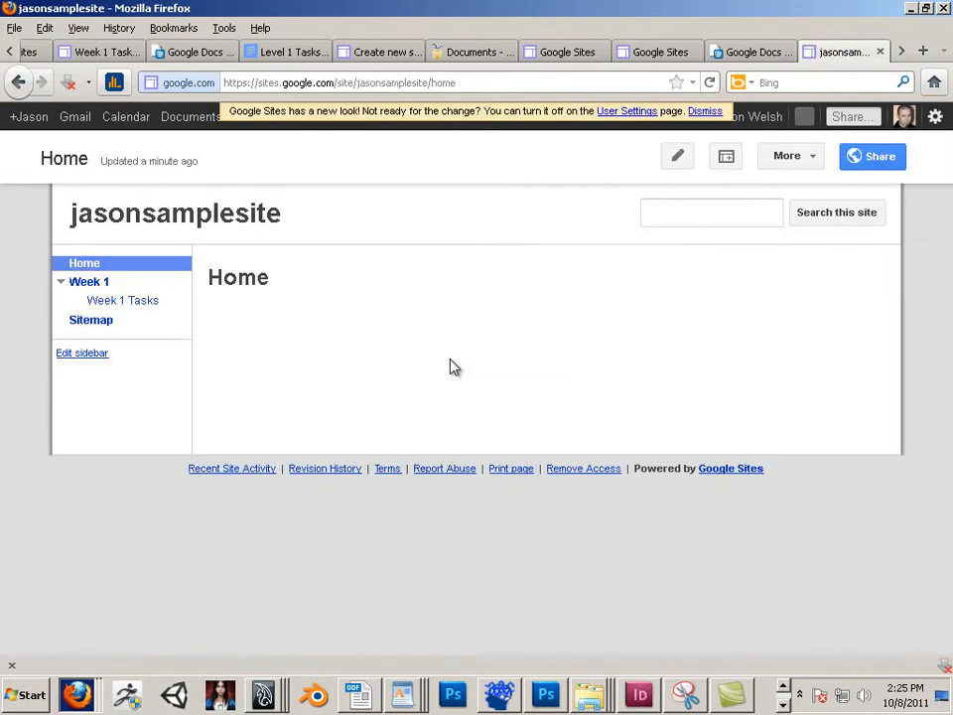
click(809, 161)
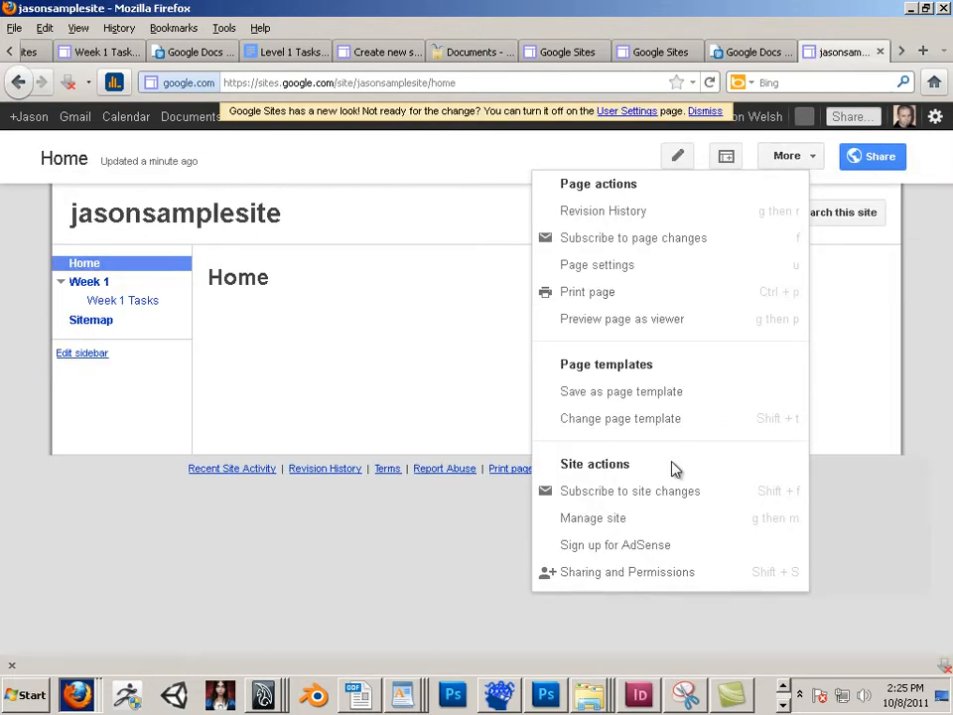
click(626, 521)
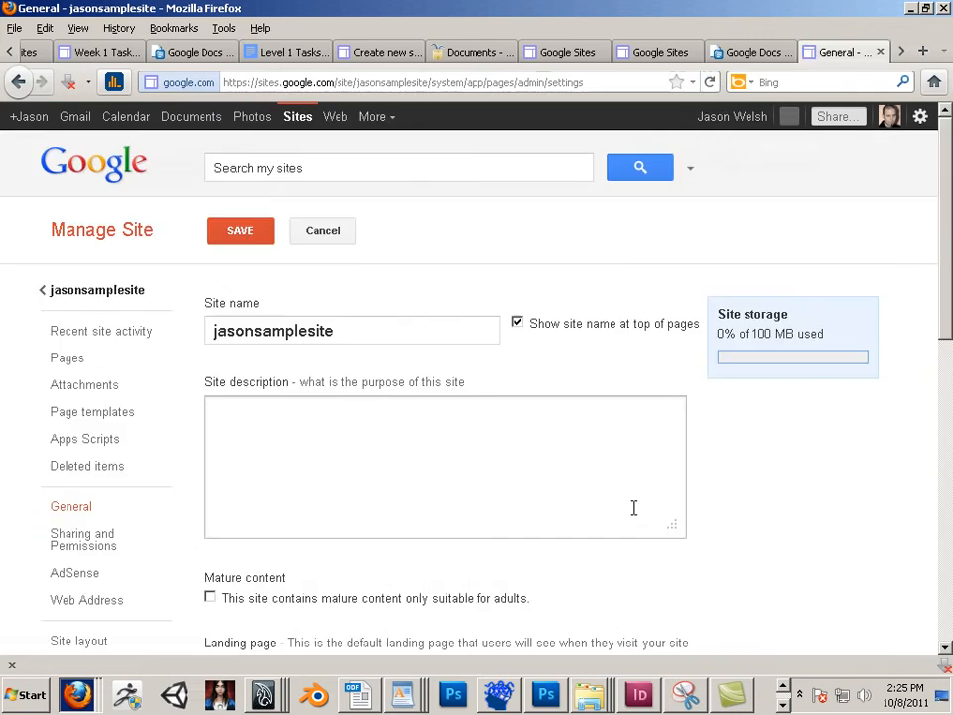
click(65, 362)
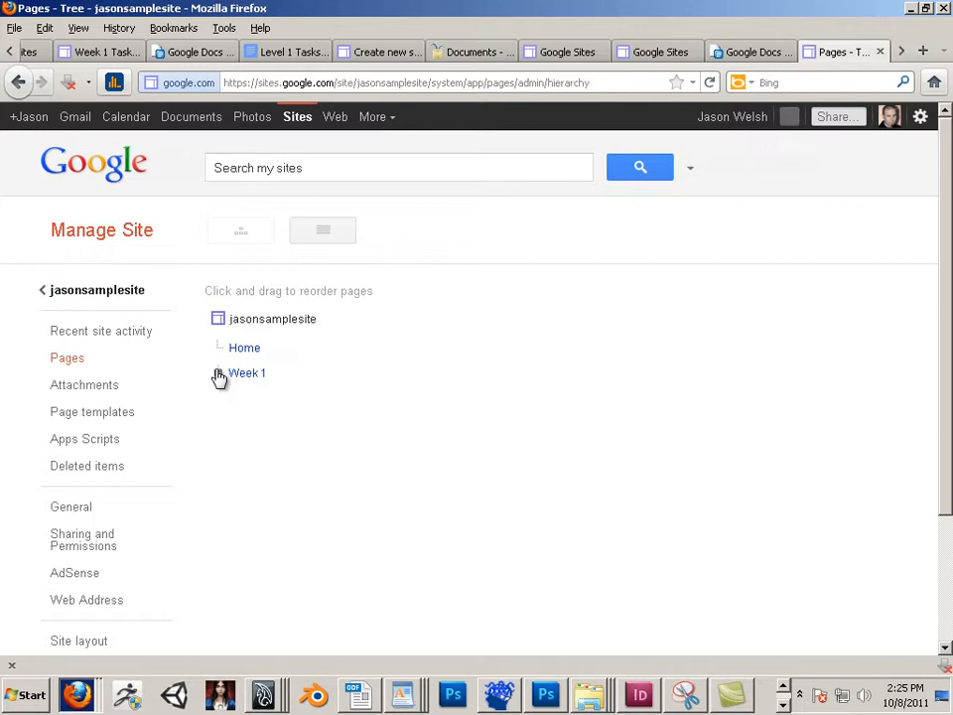
click(218, 374)
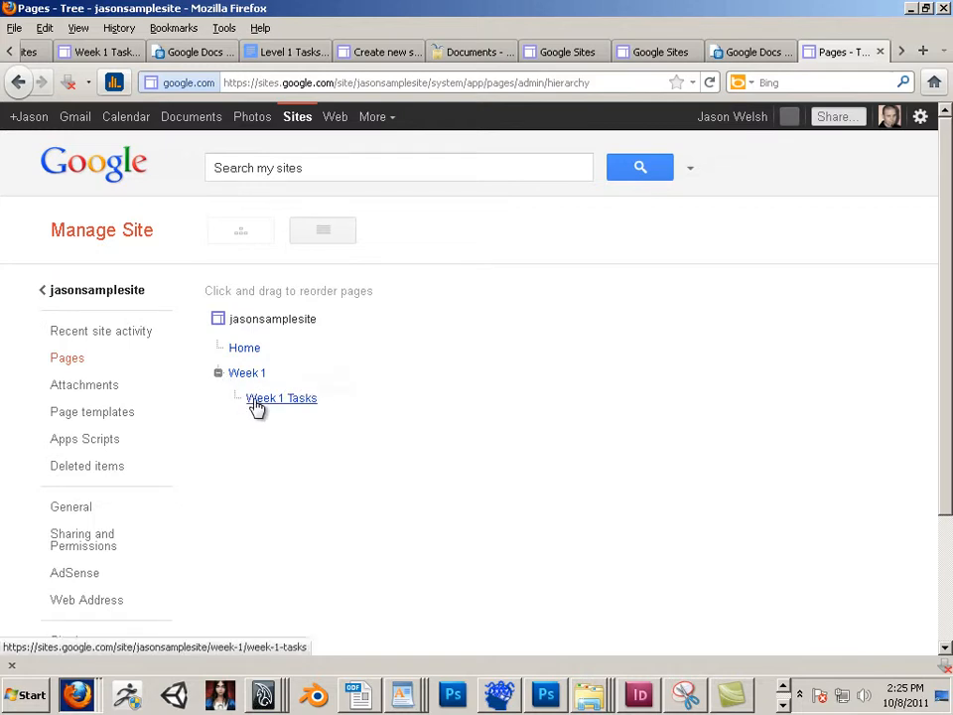
Move the Week 1 Tasks page under Home in the page tree, and return it to its place under Week 1
drag(255, 408, 217, 344)
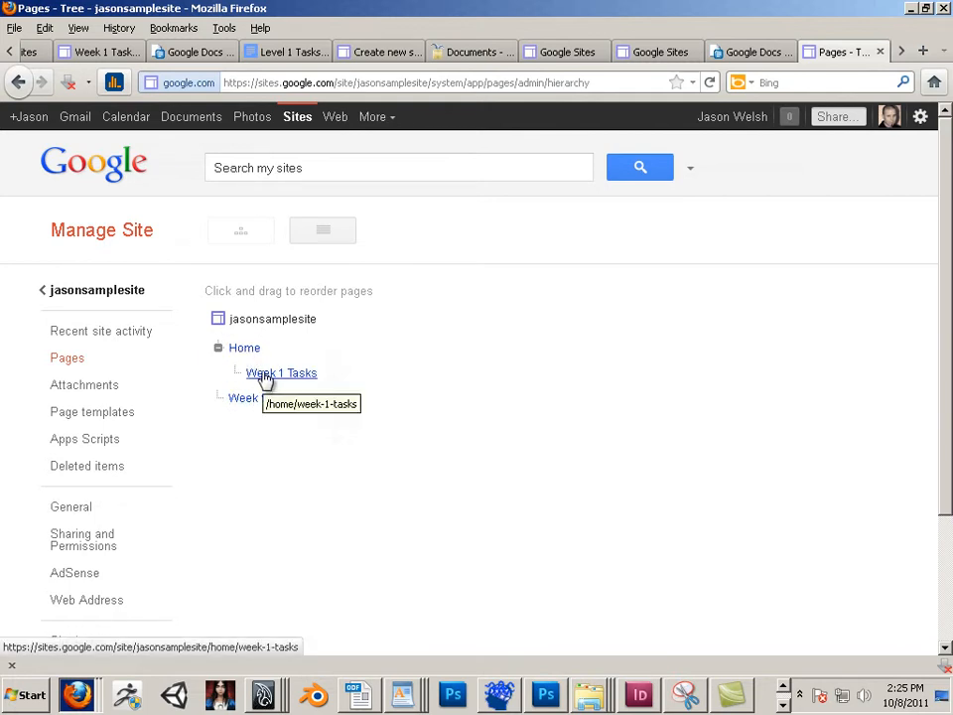
drag(266, 381, 249, 409)
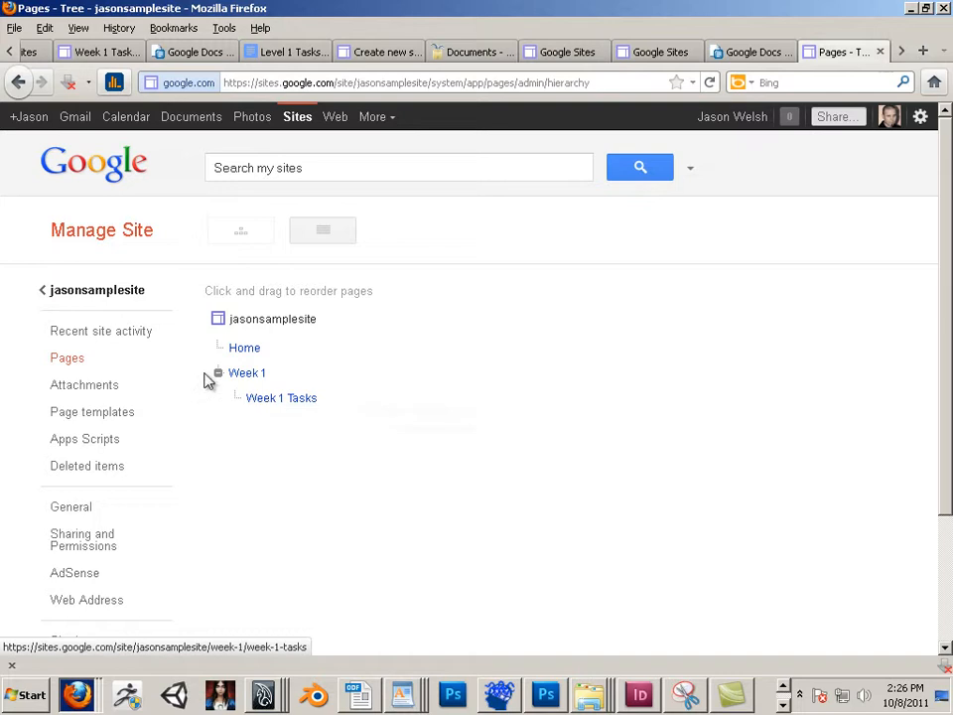
scroll(78, 365, down, 3)
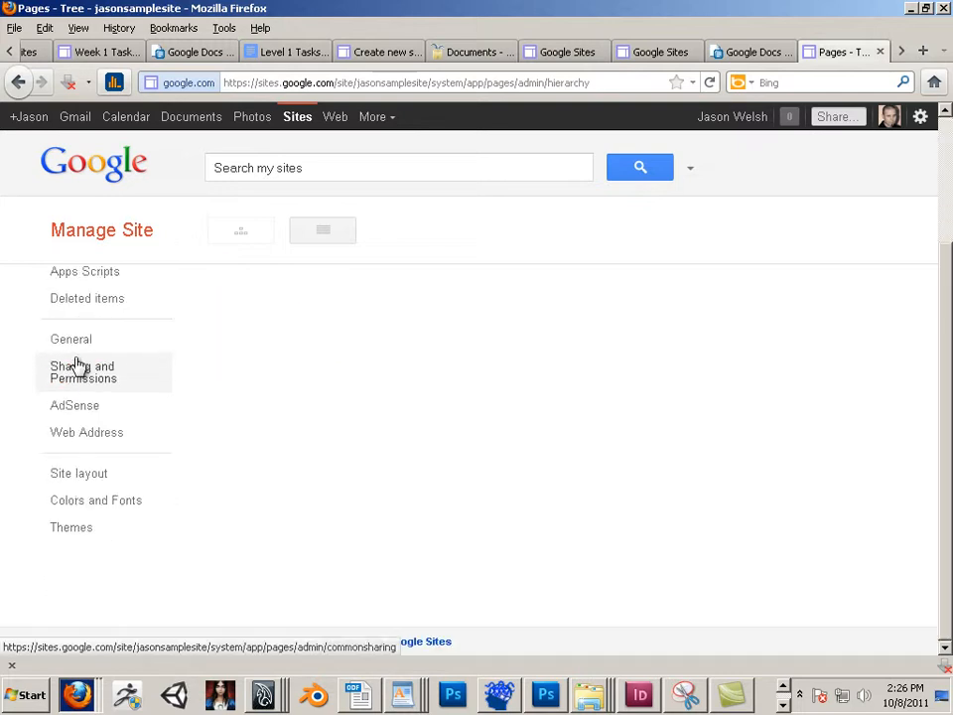
scroll(95, 383, up, 3)
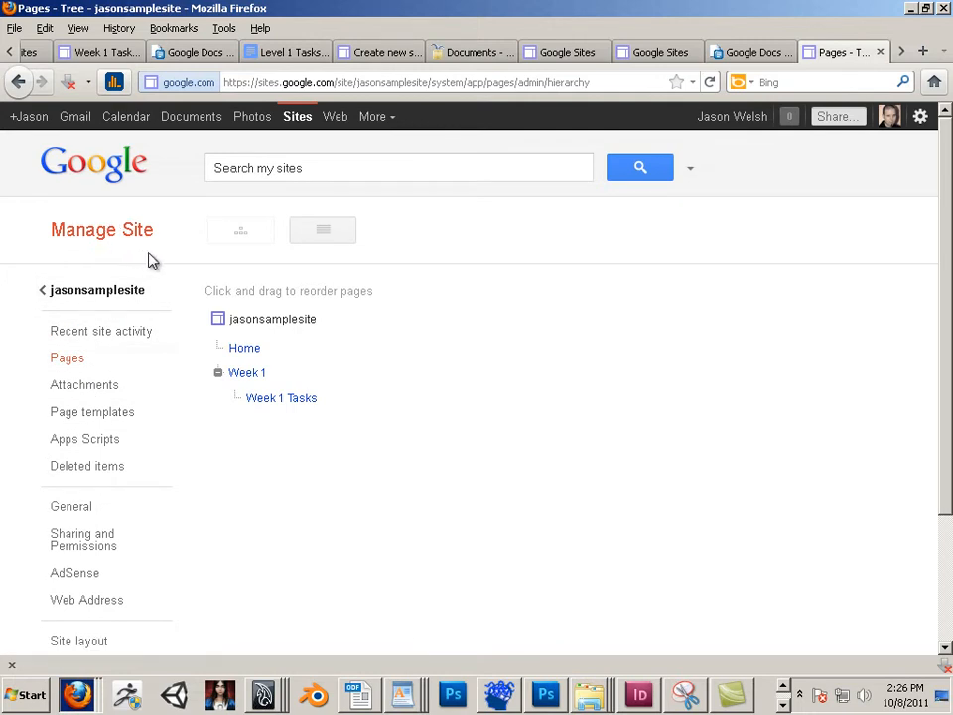
click(388, 123)
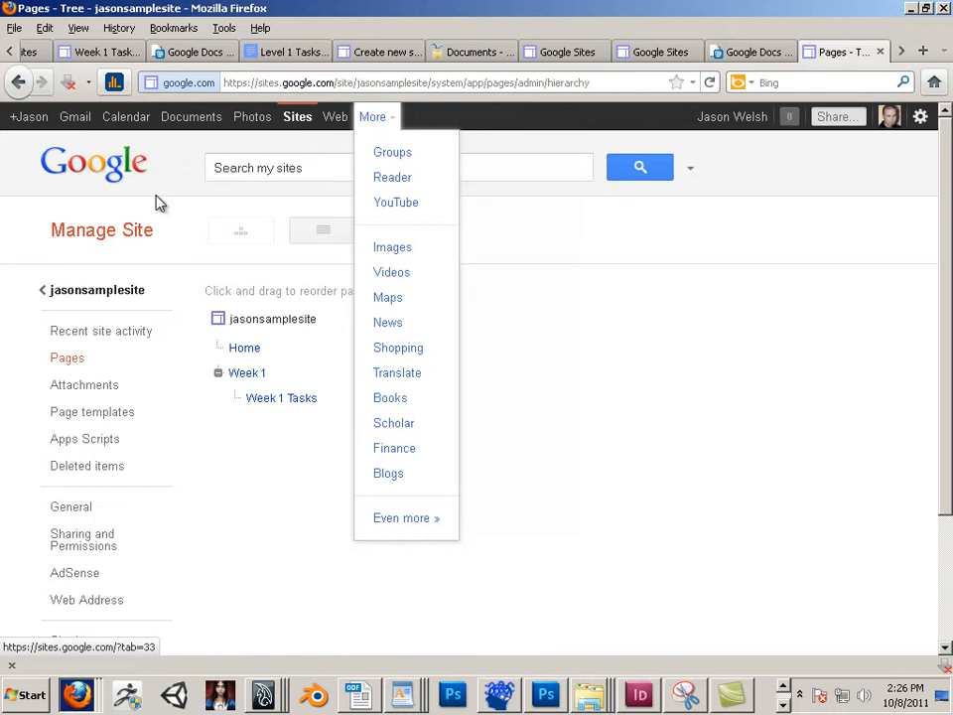
click(129, 227)
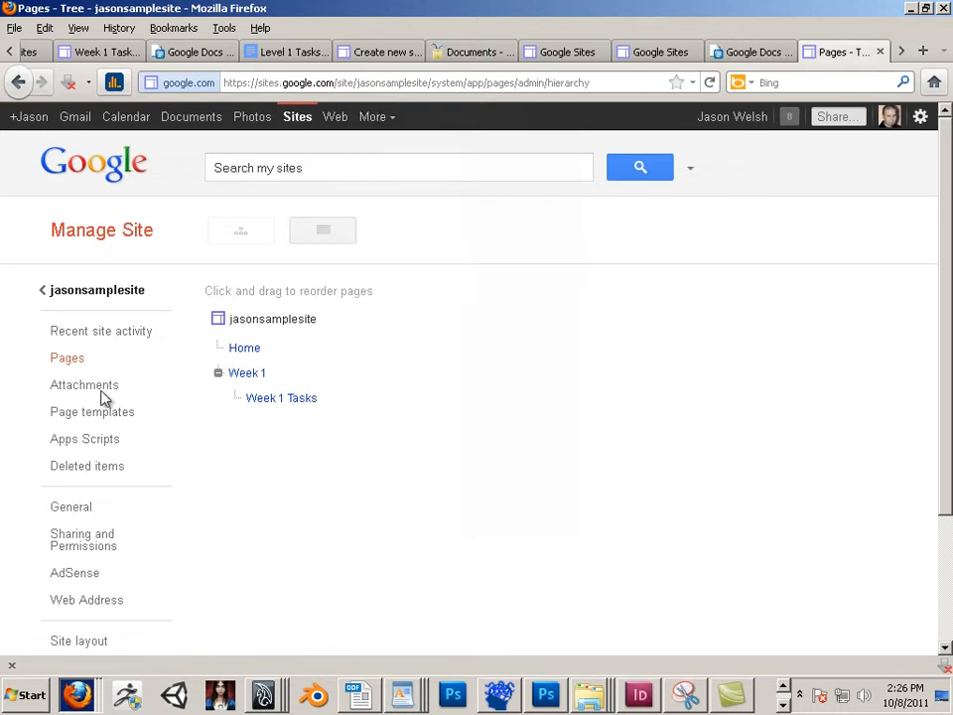
scroll(109, 407, down, 3)
scroll(224, 497, up, 3)
Return from site management to the site, open the Week 1 Tasks page and delete it
click(73, 298)
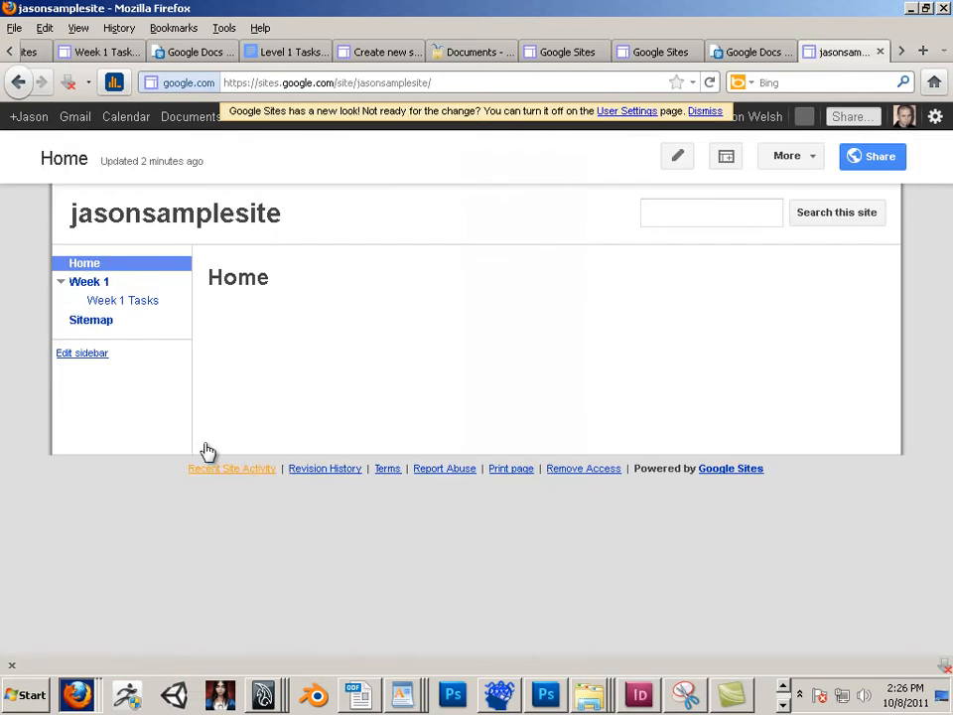
click(122, 301)
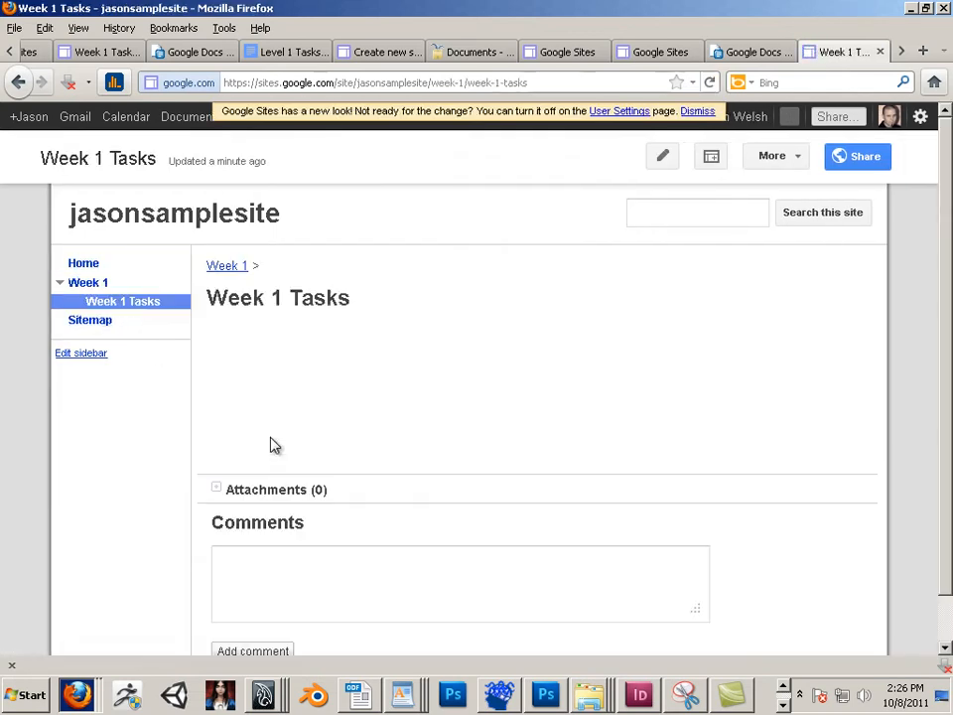
click(800, 159)
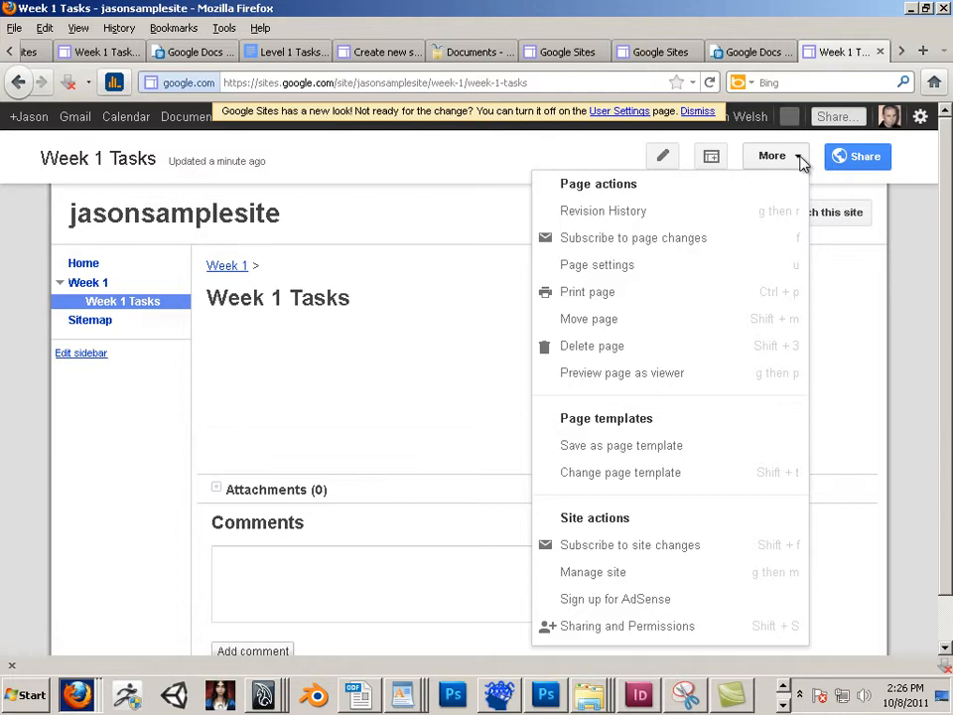
click(620, 350)
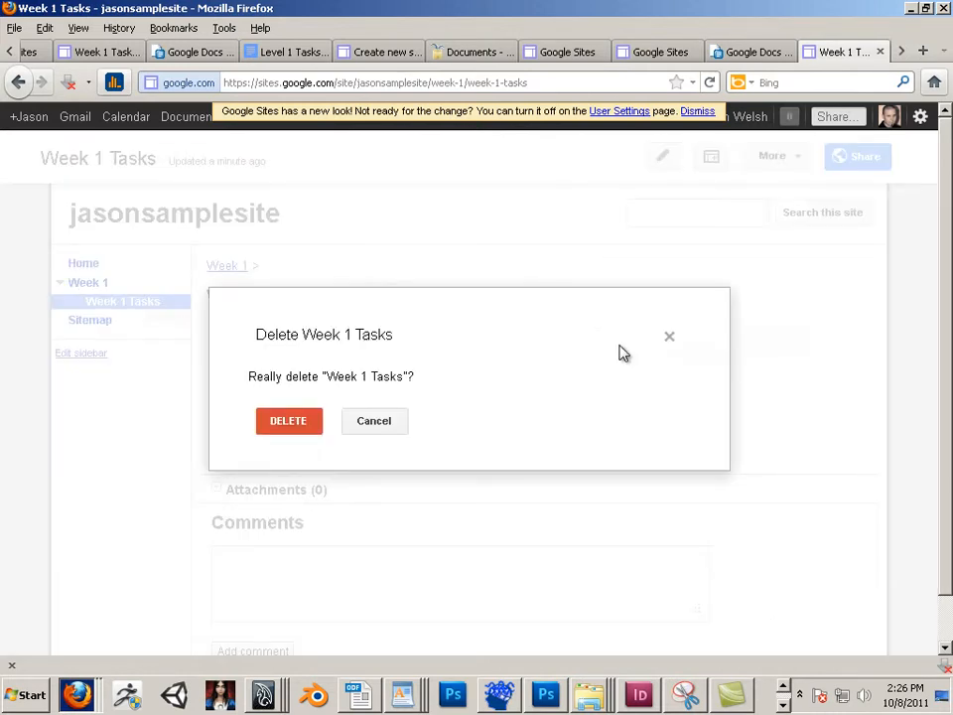
click(270, 425)
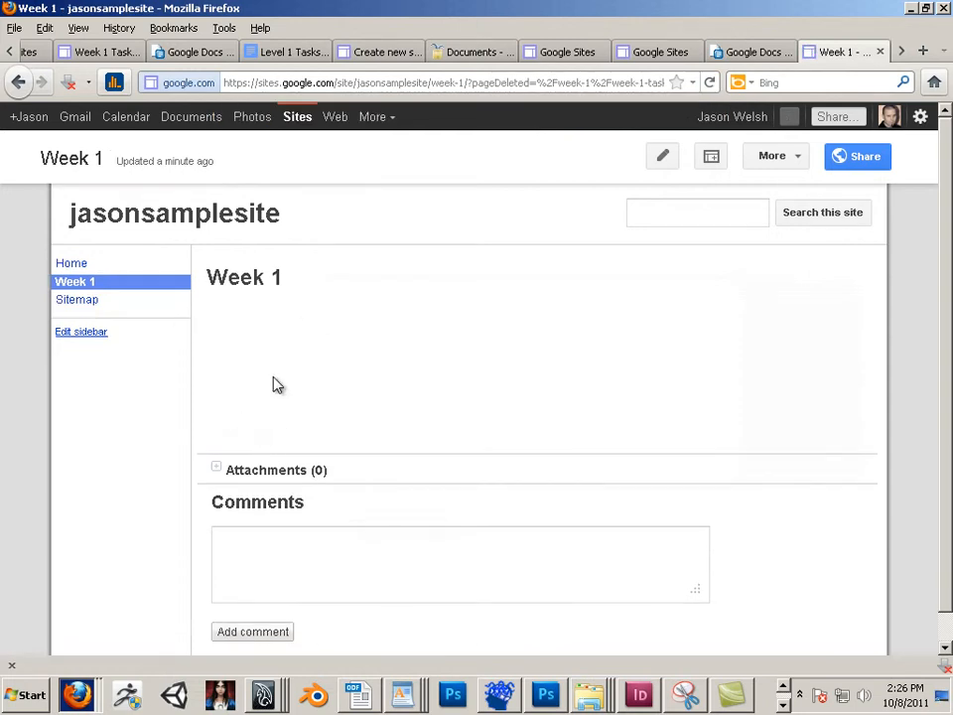
Open the Week 1 page for editing, enter the trial text "fasdfasdfas" in its body and remove it again
click(665, 159)
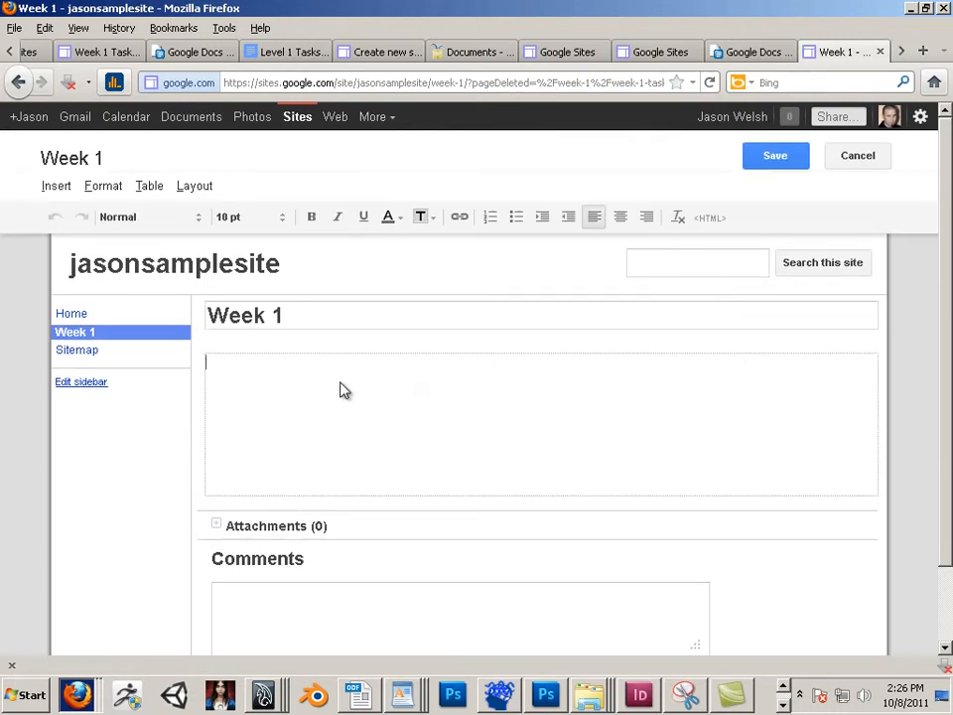
text(fasdfasdfas)
drag(288, 369, 173, 364)
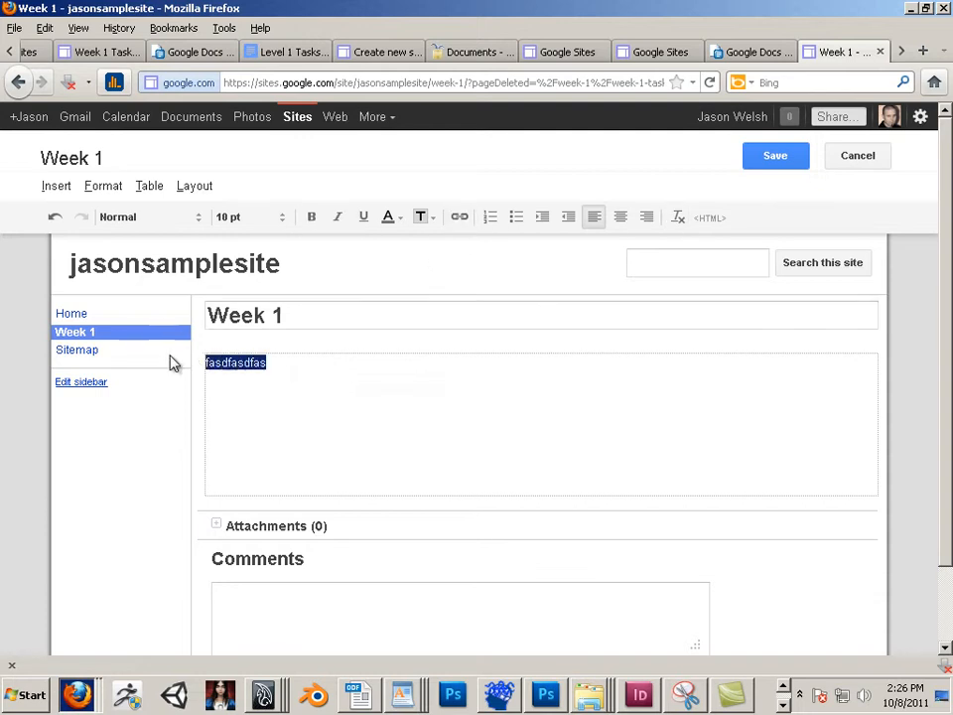
key(Delete)
click(57, 187)
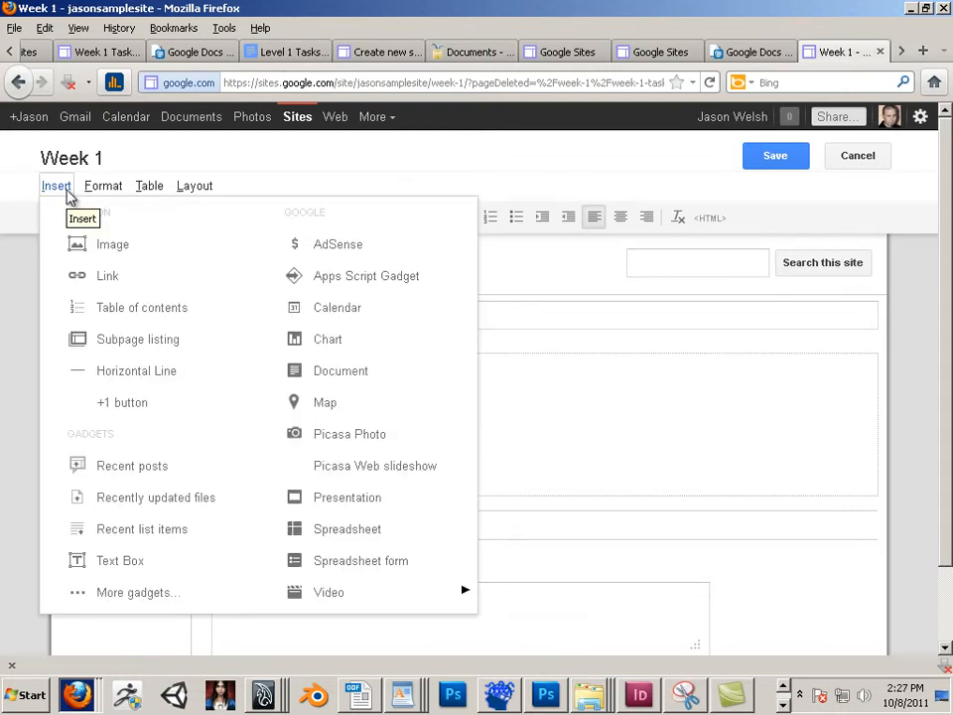
click(328, 374)
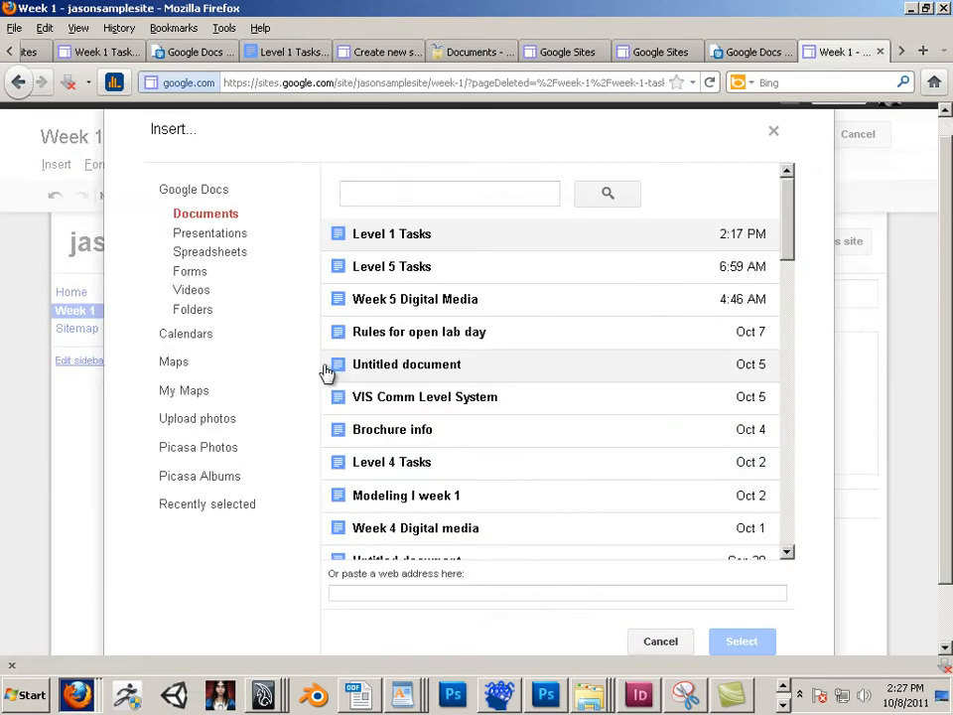
drag(784, 252, 798, 386)
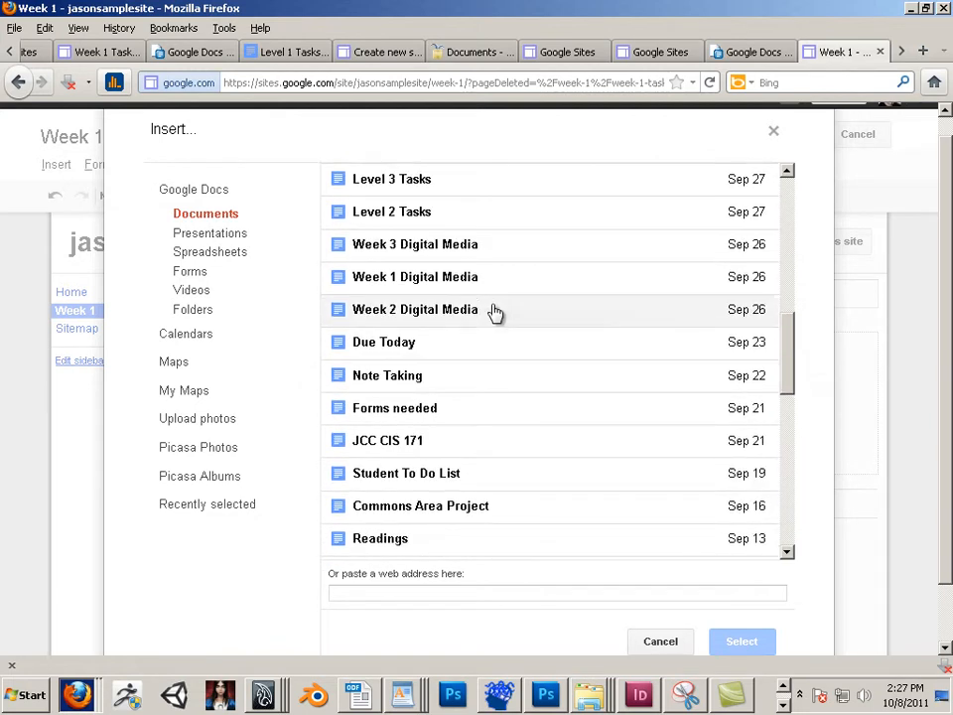
click(469, 287)
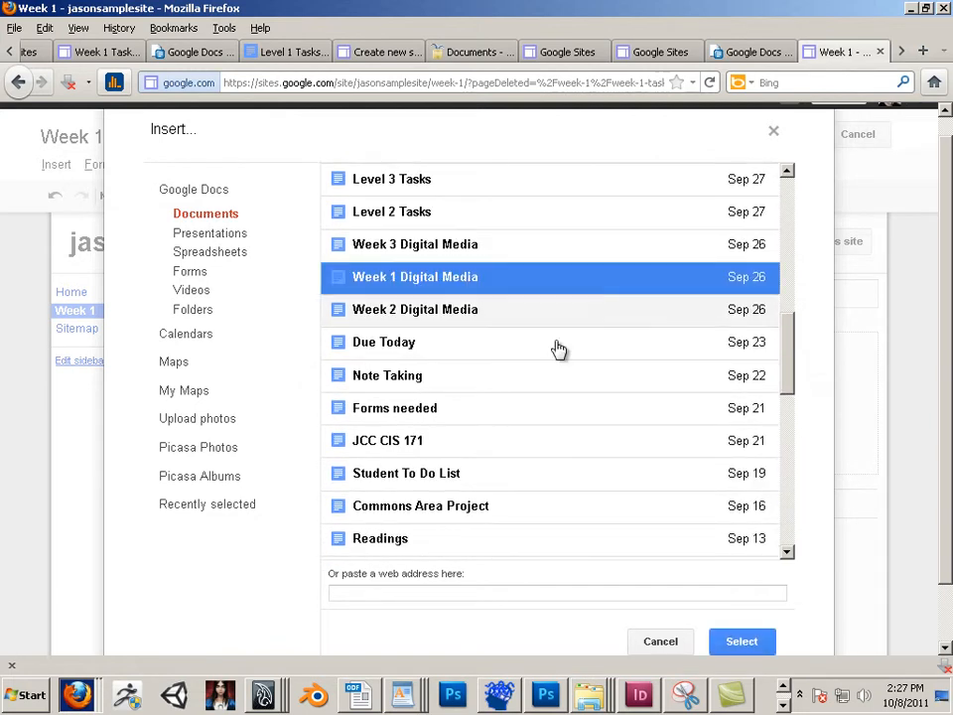
click(741, 642)
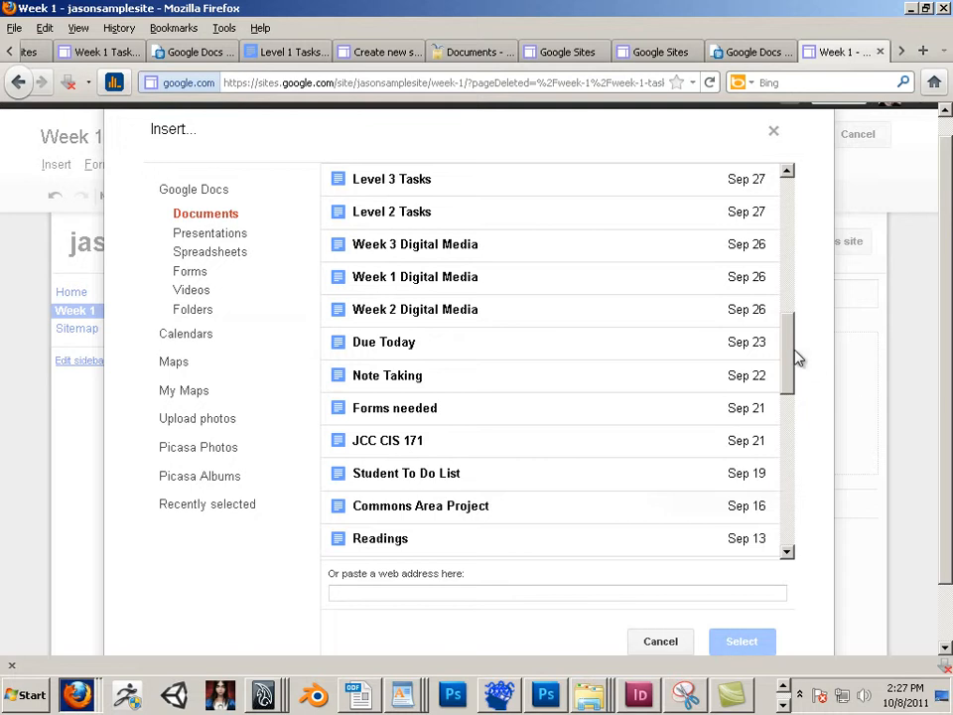
mouse_move(798, 357)
mouse_down()
mouse_move(795, 378)
mouse_move(793, 367)
mouse_up()
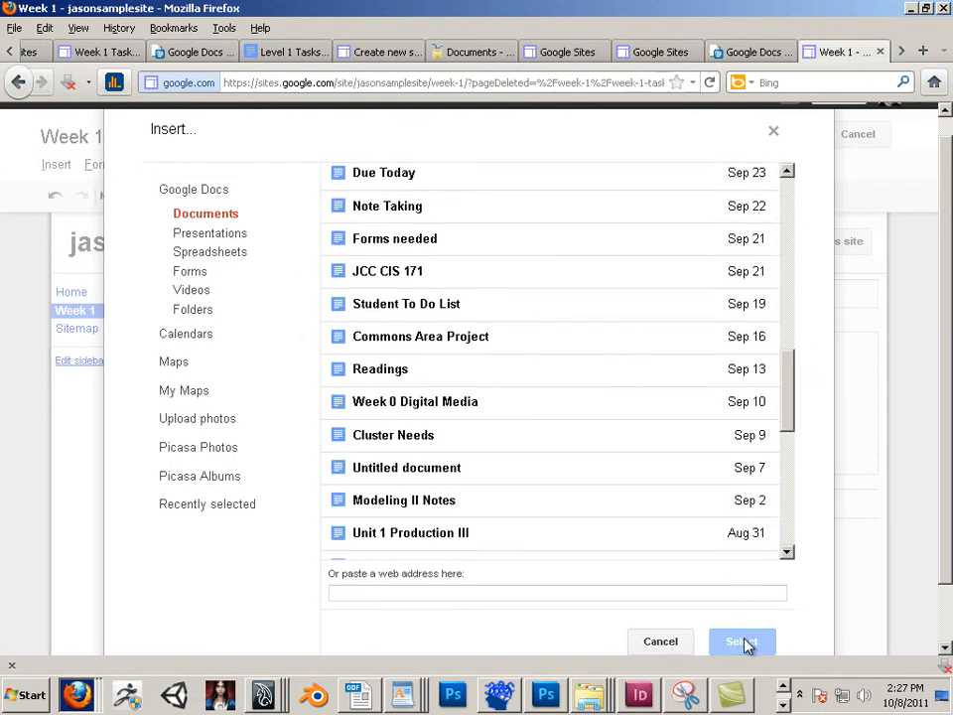
click(773, 131)
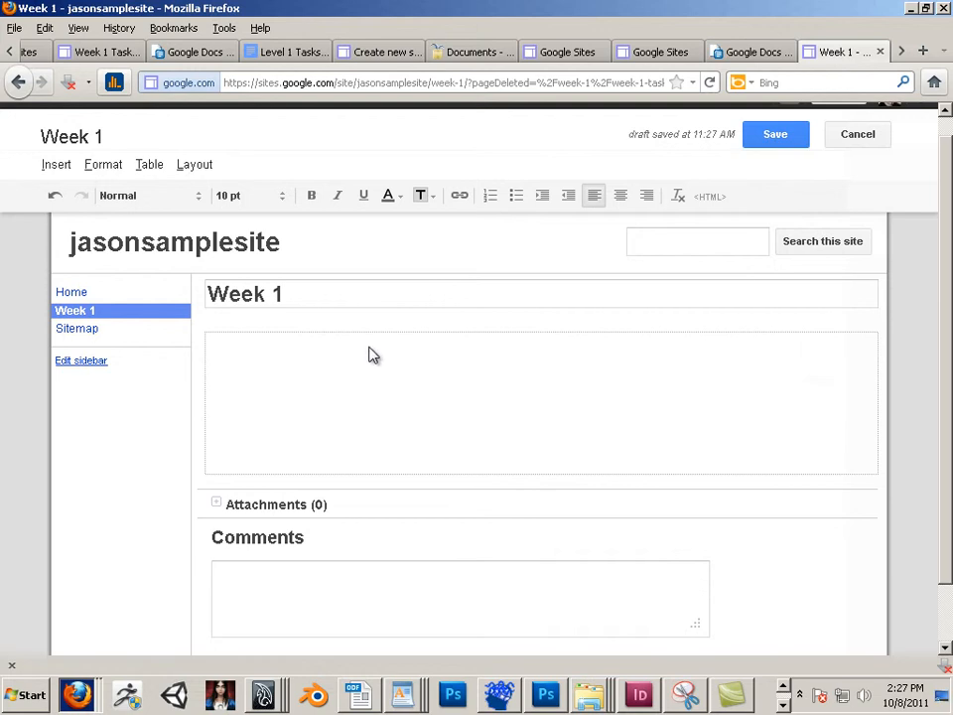
Embed the Google document "Week 1 Digital Media" in the Week 1 page with border and title included, and save the page
click(56, 164)
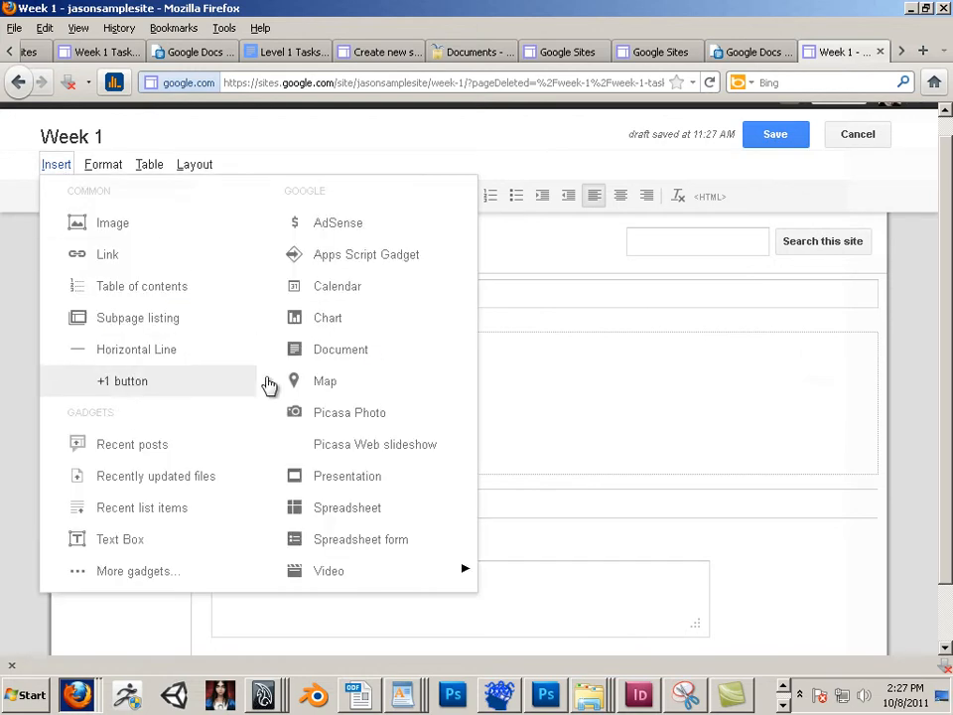
click(328, 351)
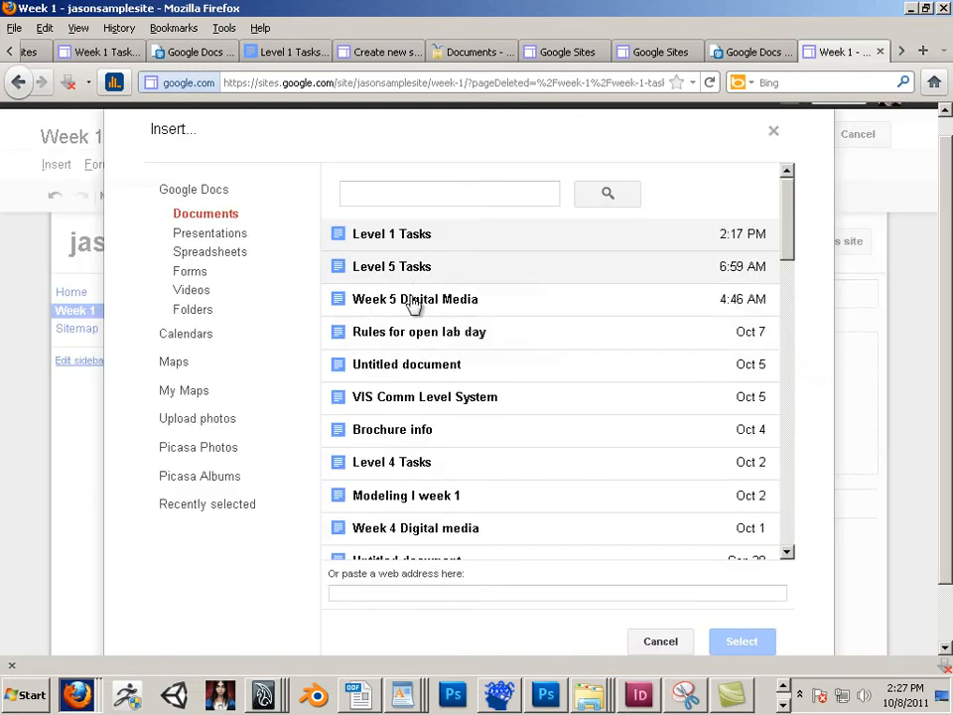
drag(785, 243, 797, 369)
click(445, 340)
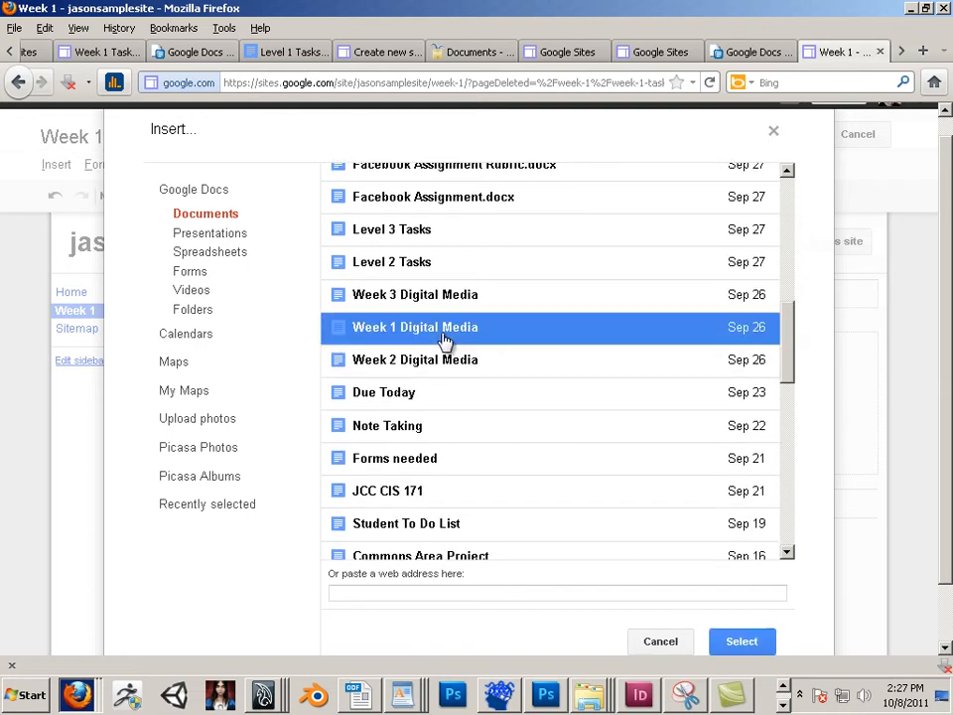
double_click(445, 340)
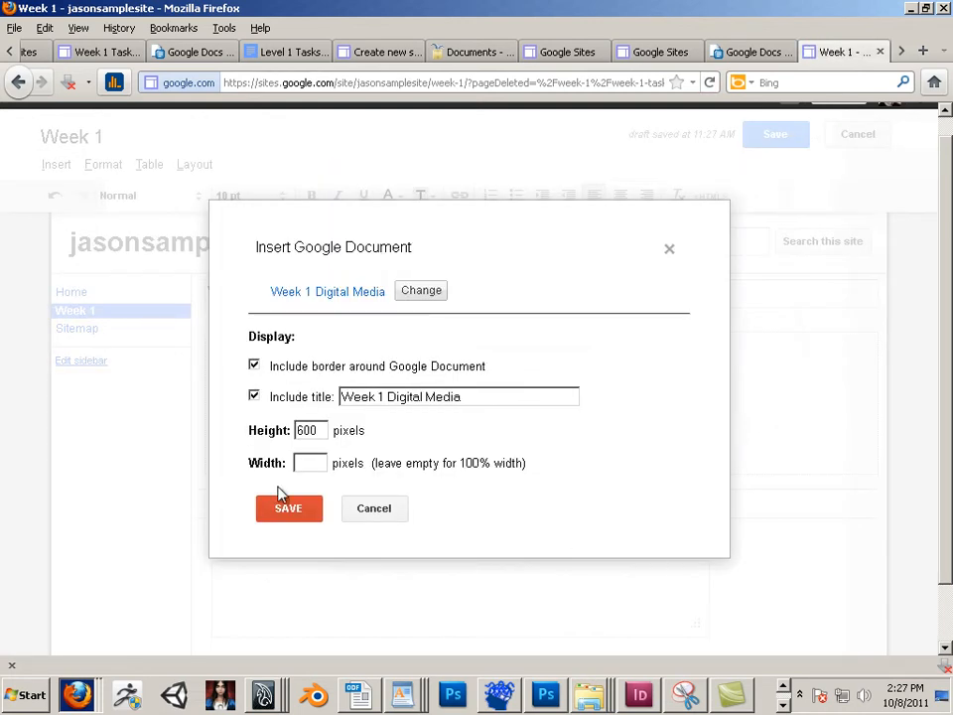
double_click(315, 430)
click(289, 510)
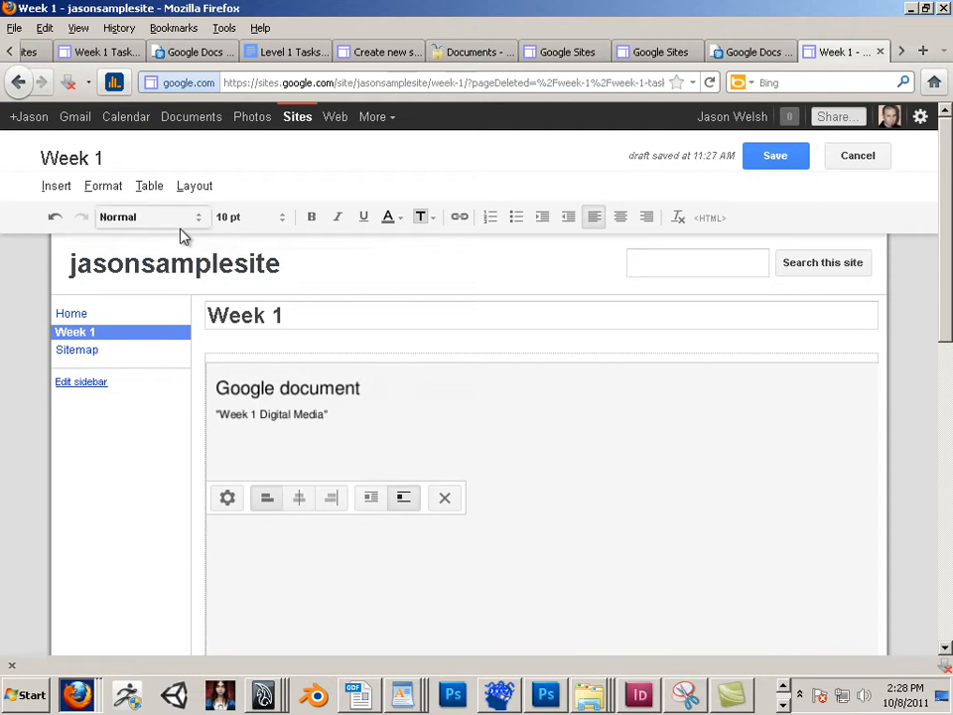
click(774, 159)
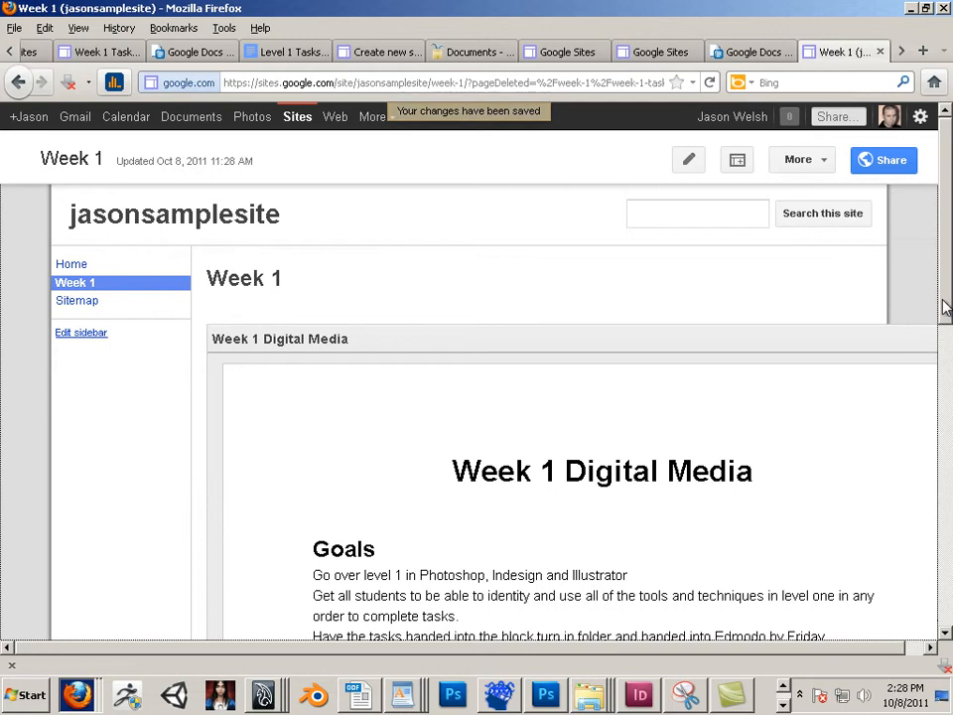
Examine how the embedded Week 1 Digital Media document displays and scrolls on the saved Week 1 page
drag(945, 304, 949, 528)
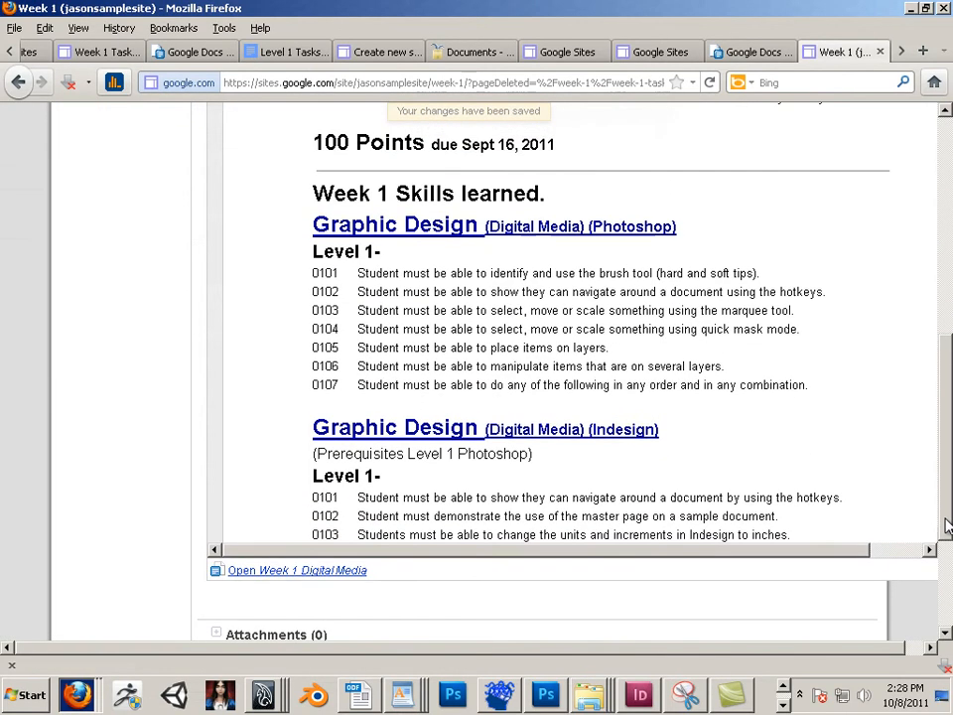
click(920, 551)
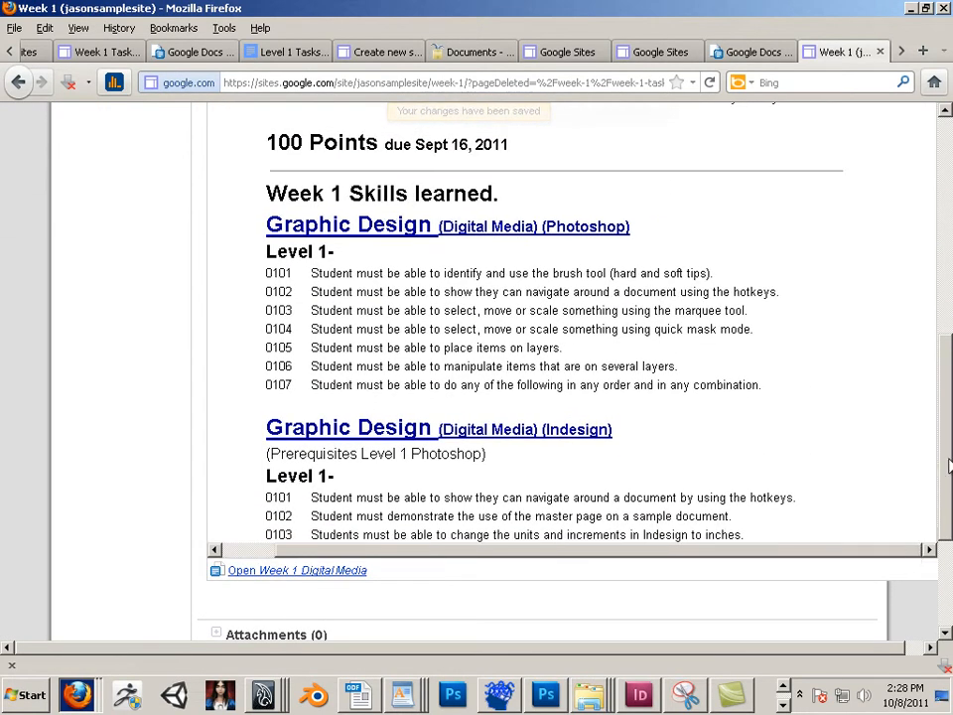
scroll(948, 467, up, 10)
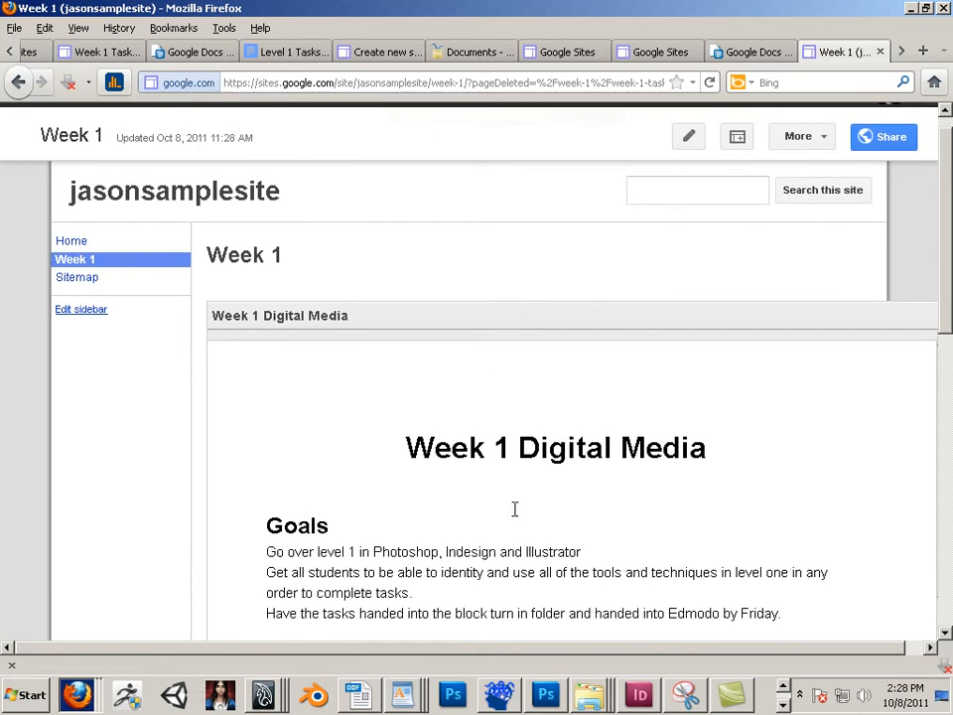
scroll(514, 509, down, 3)
scroll(930, 467, down, 8)
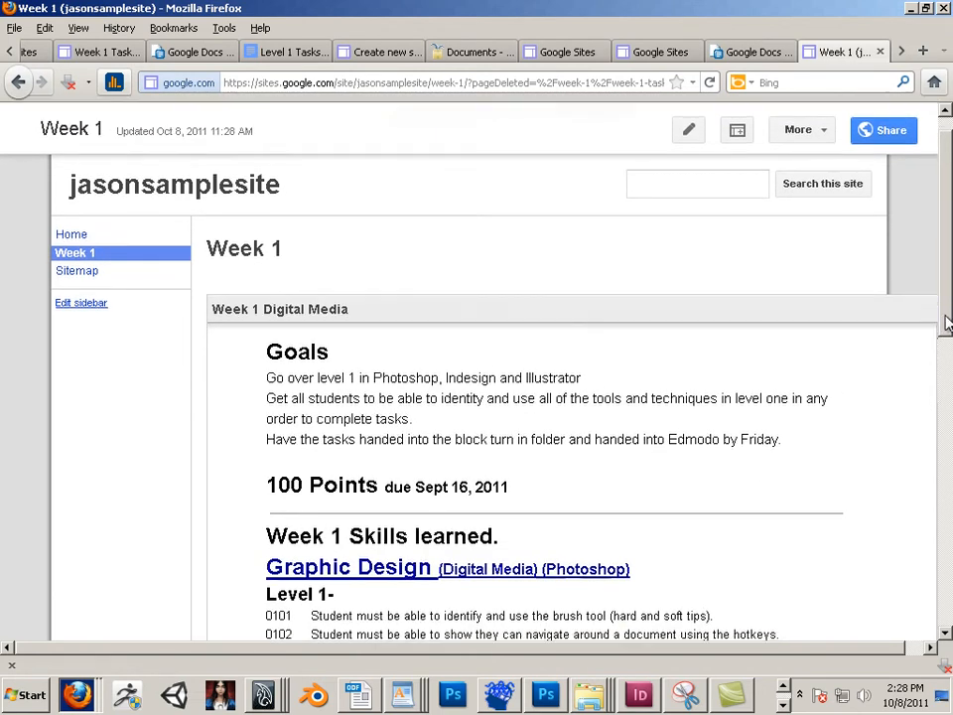
scroll(894, 259, up, 10)
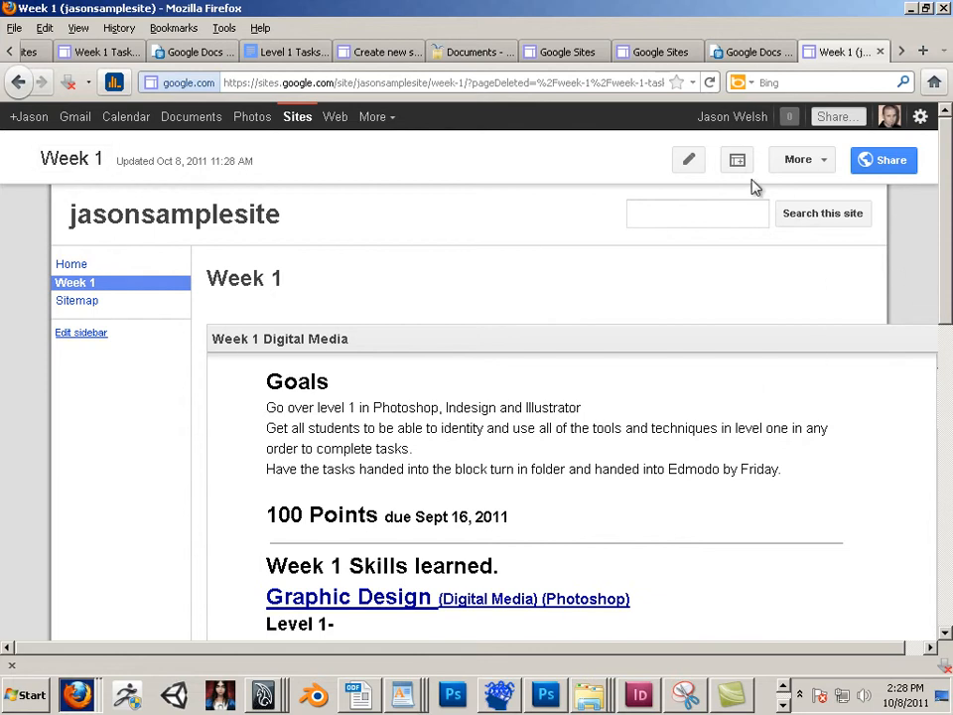
Reduce the width of the embedded Week 1 Digital Media document on the Week 1 page and save the page
click(690, 160)
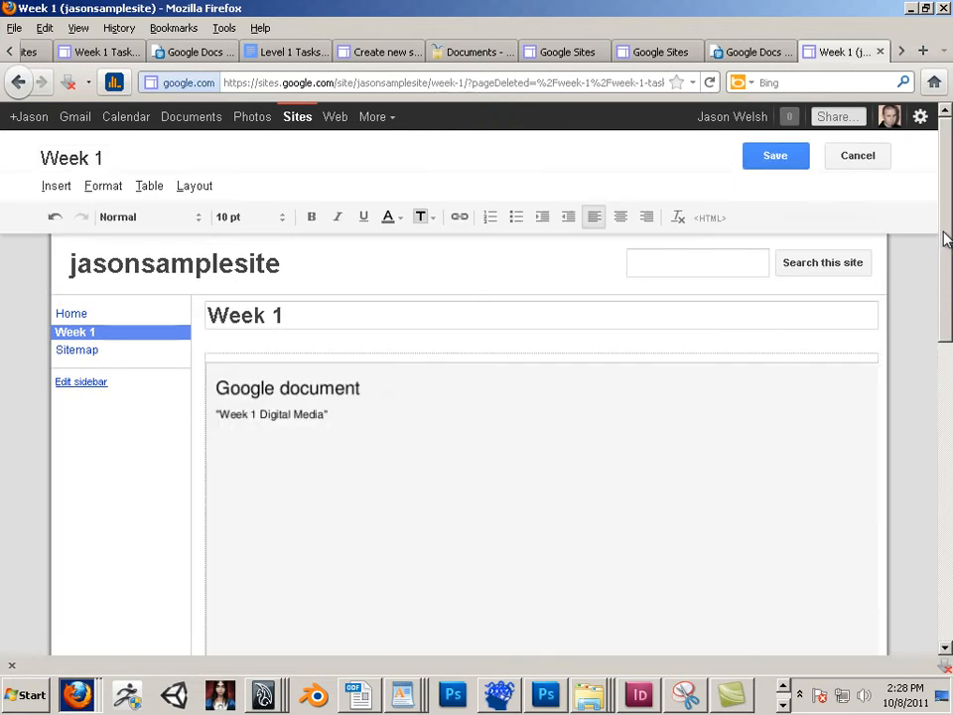
scroll(940, 244, down, 8)
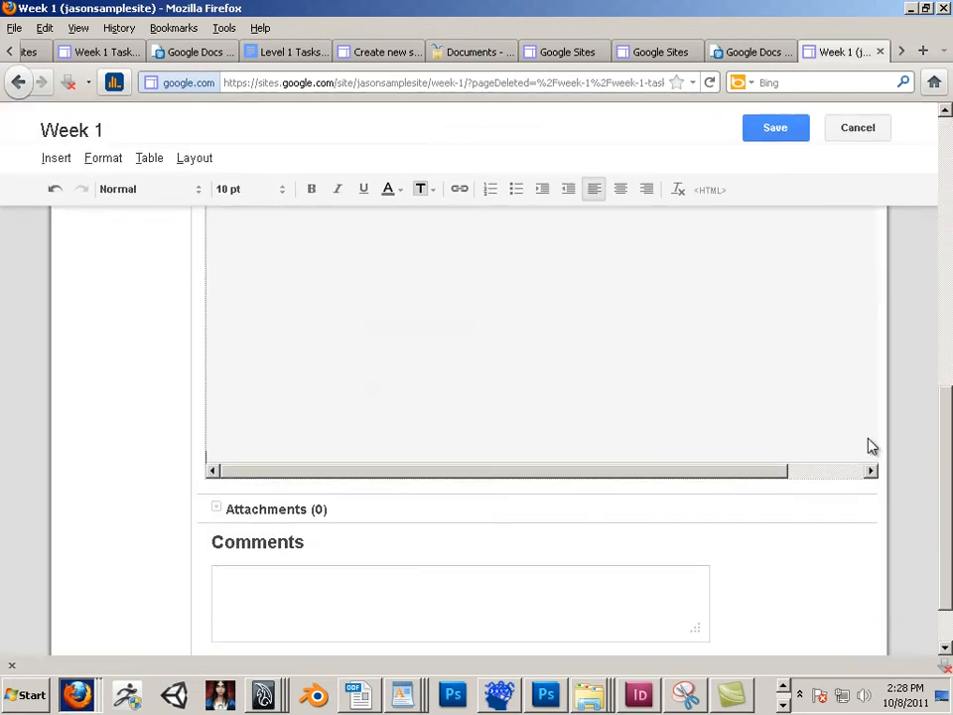
drag(945, 468, 928, 234)
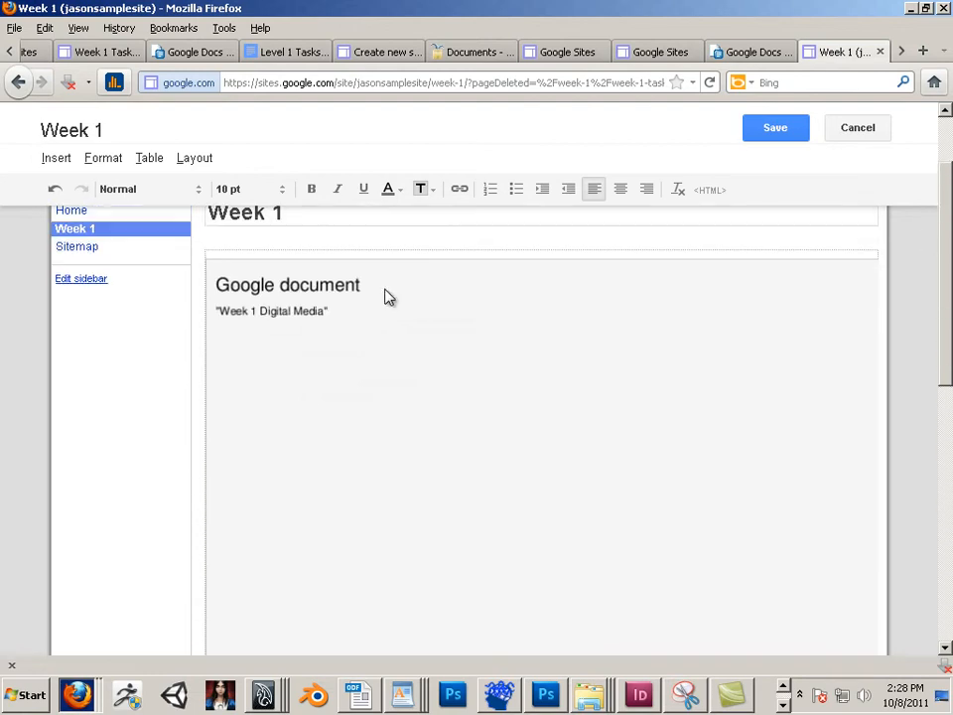
click(300, 319)
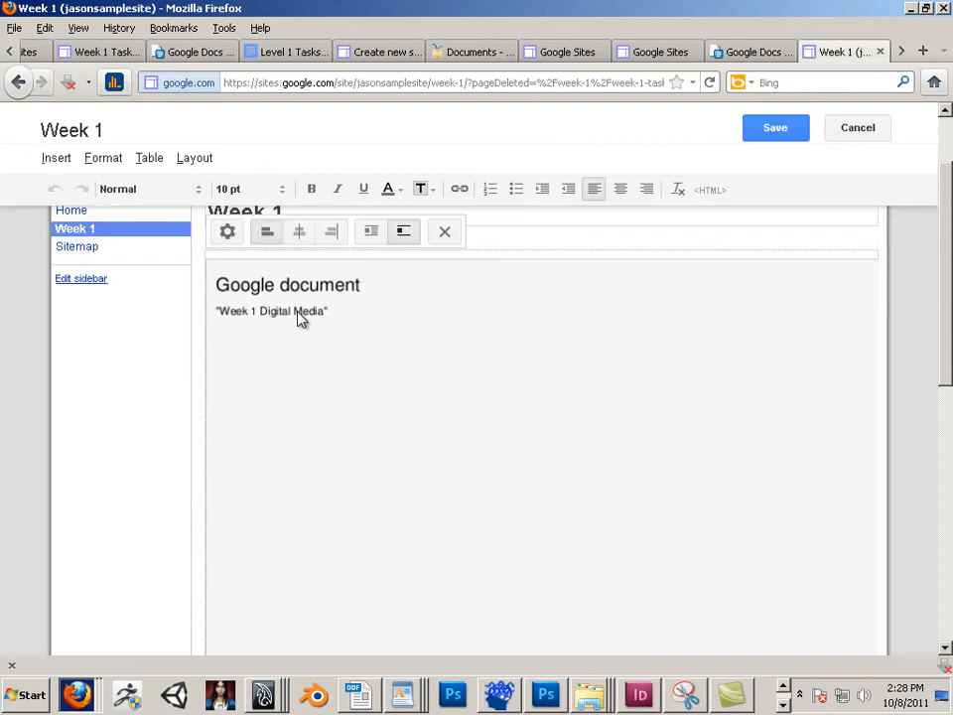
scroll(341, 326, up, 2)
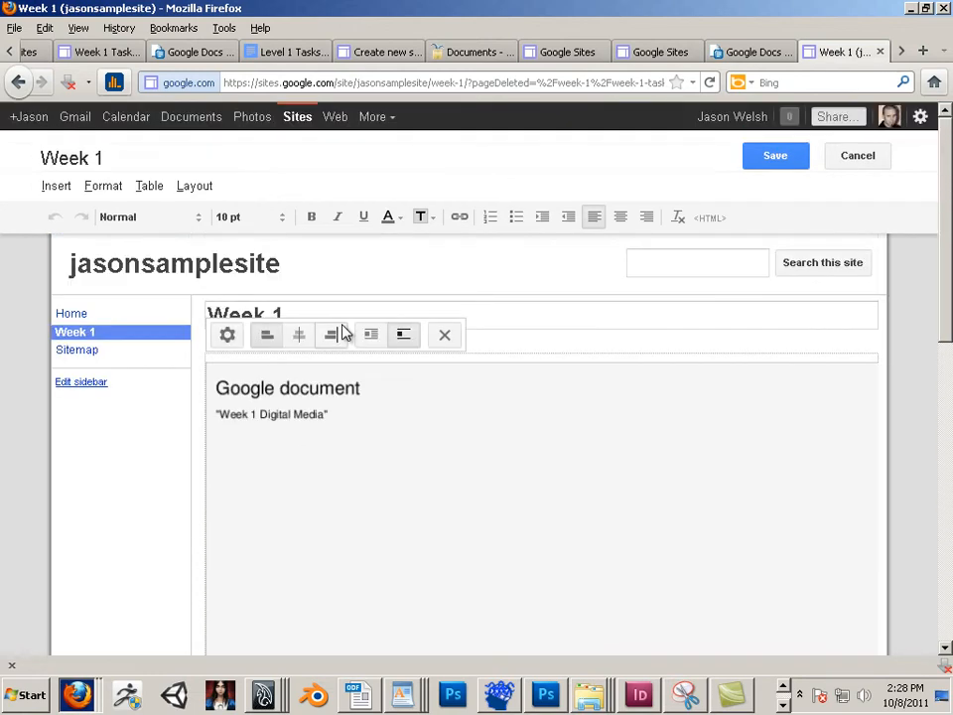
click(227, 337)
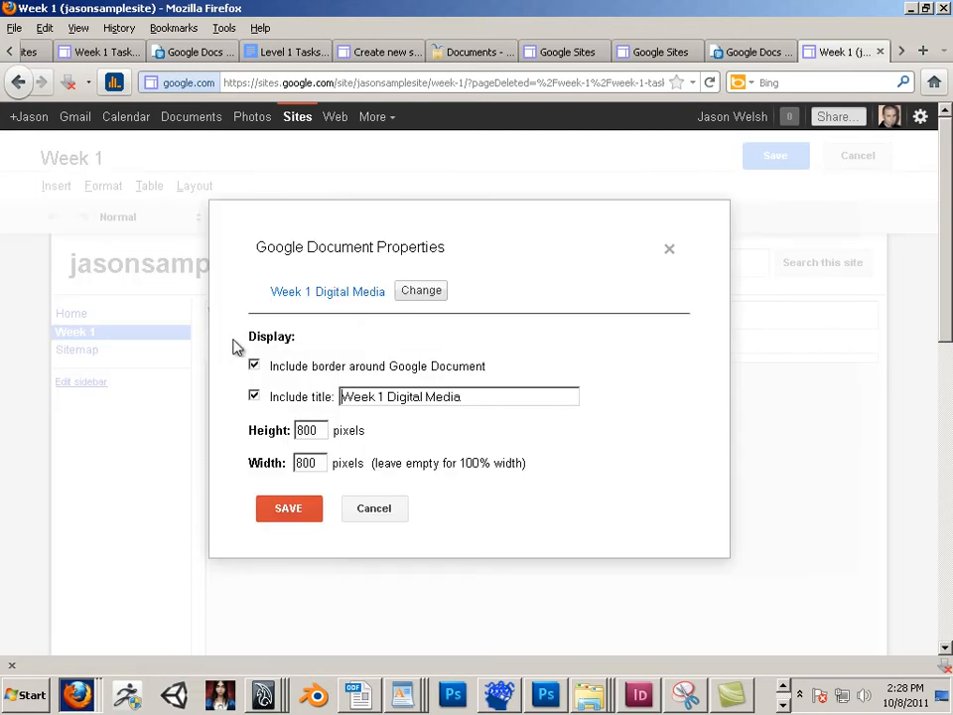
drag(320, 463, 280, 459)
click(311, 508)
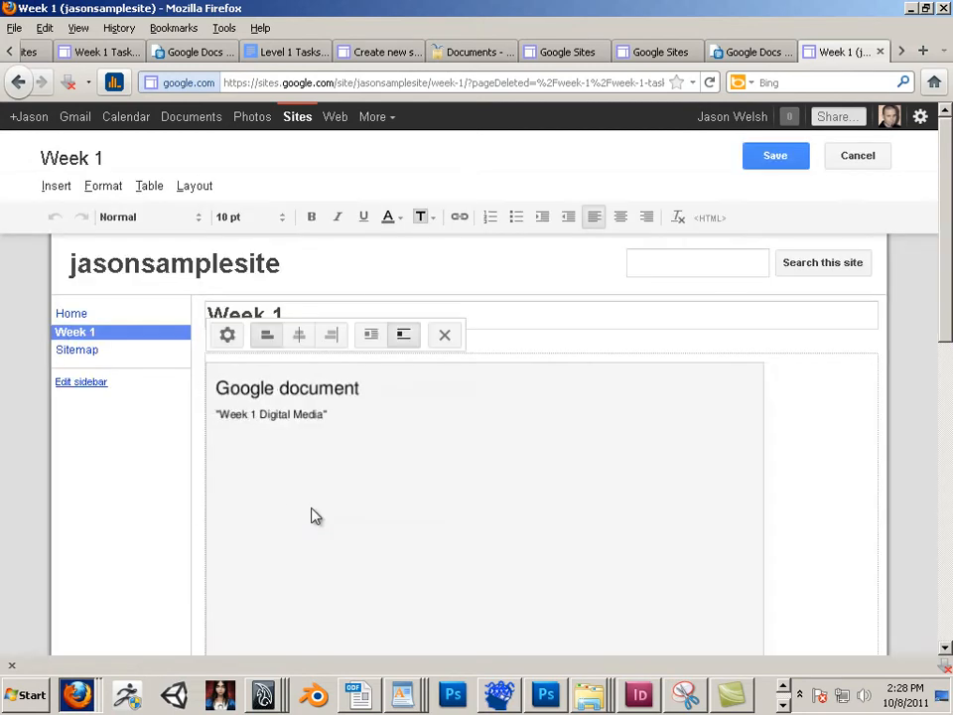
click(778, 163)
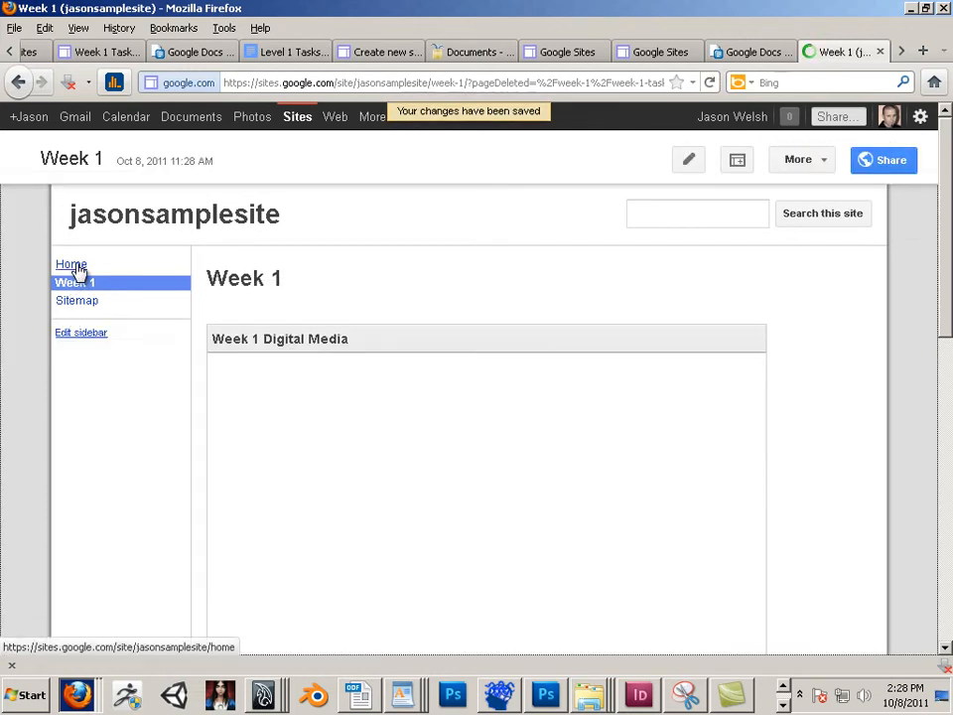
Visit the Home page, return to Week 1 and examine how the resized embedded document displays and scrolls
click(76, 267)
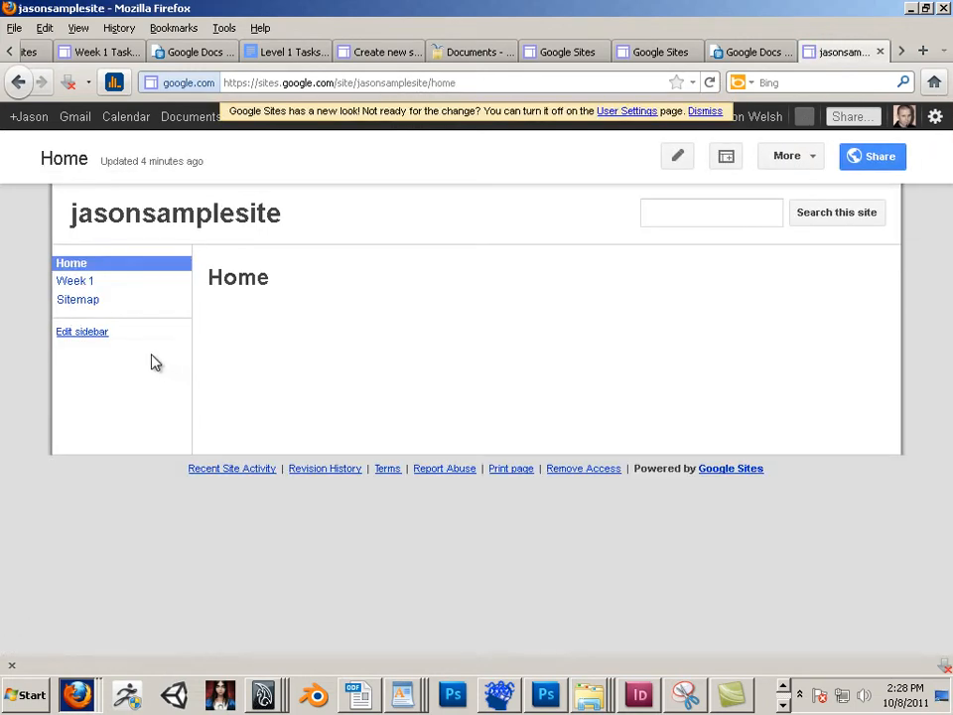
click(77, 284)
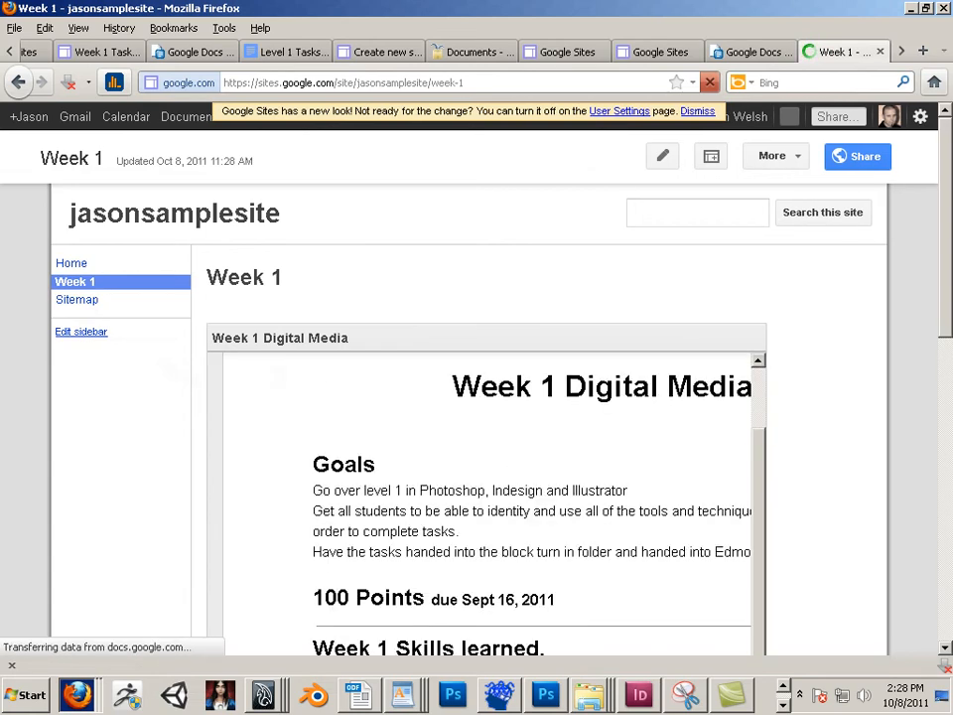
drag(943, 328, 944, 514)
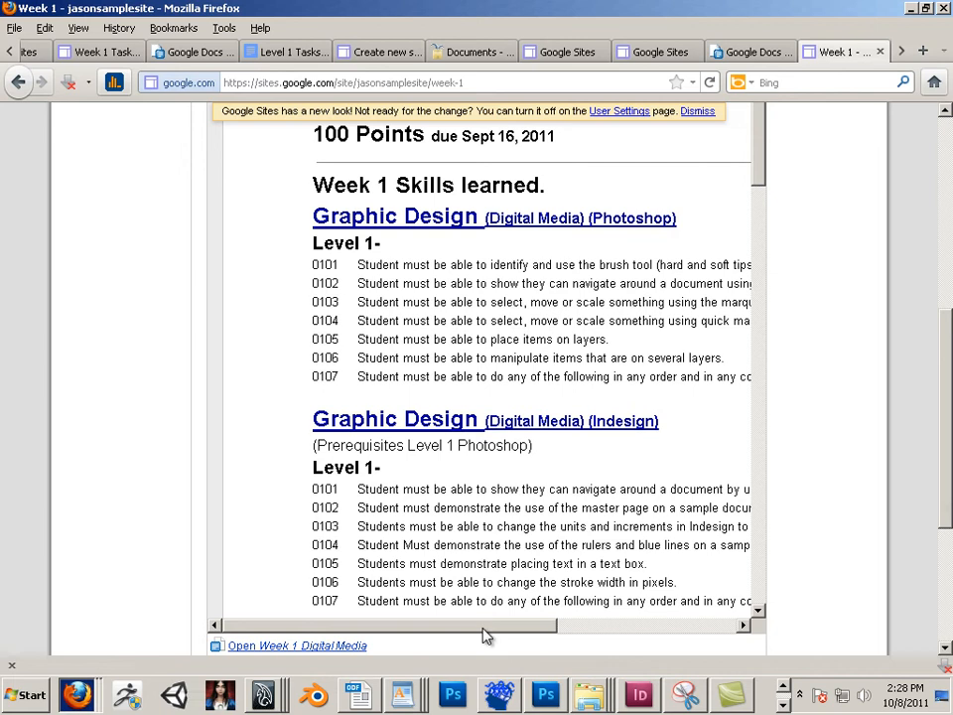
drag(483, 629, 539, 624)
scroll(518, 462, up, 10)
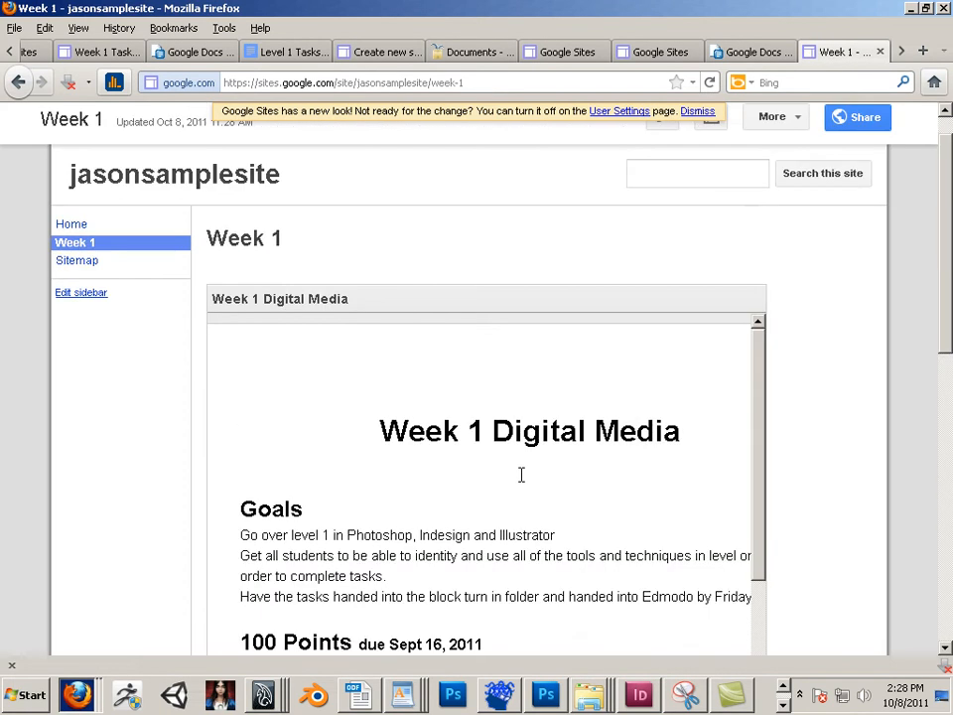
scroll(520, 475, down, 2)
scroll(526, 474, up, 2)
scroll(948, 337, up, 2)
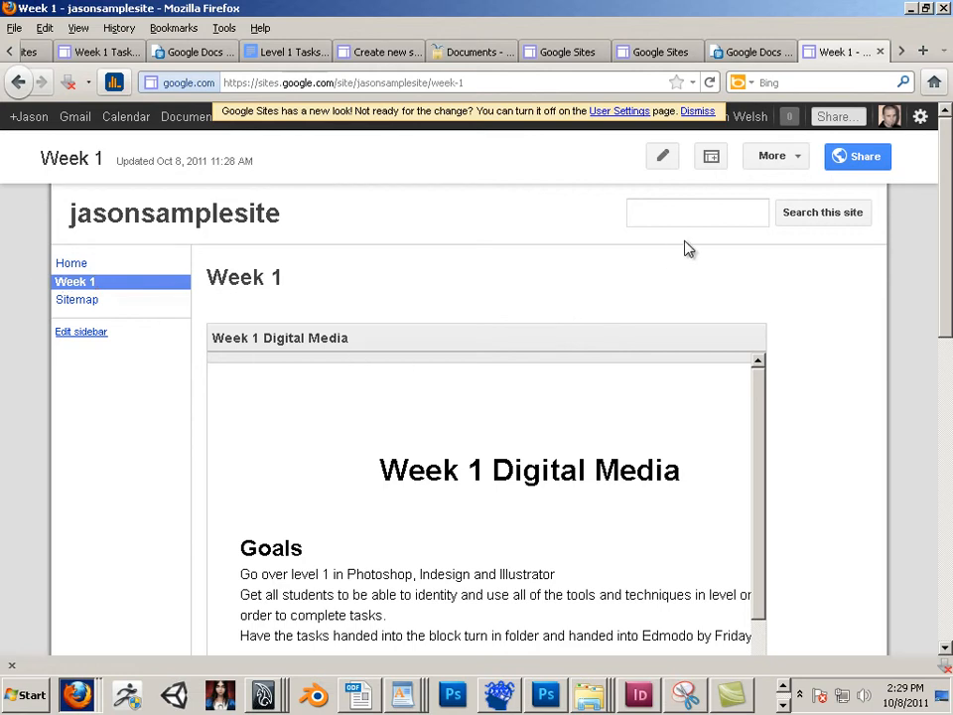
Create a web page named "cal" located under Week 1
click(715, 165)
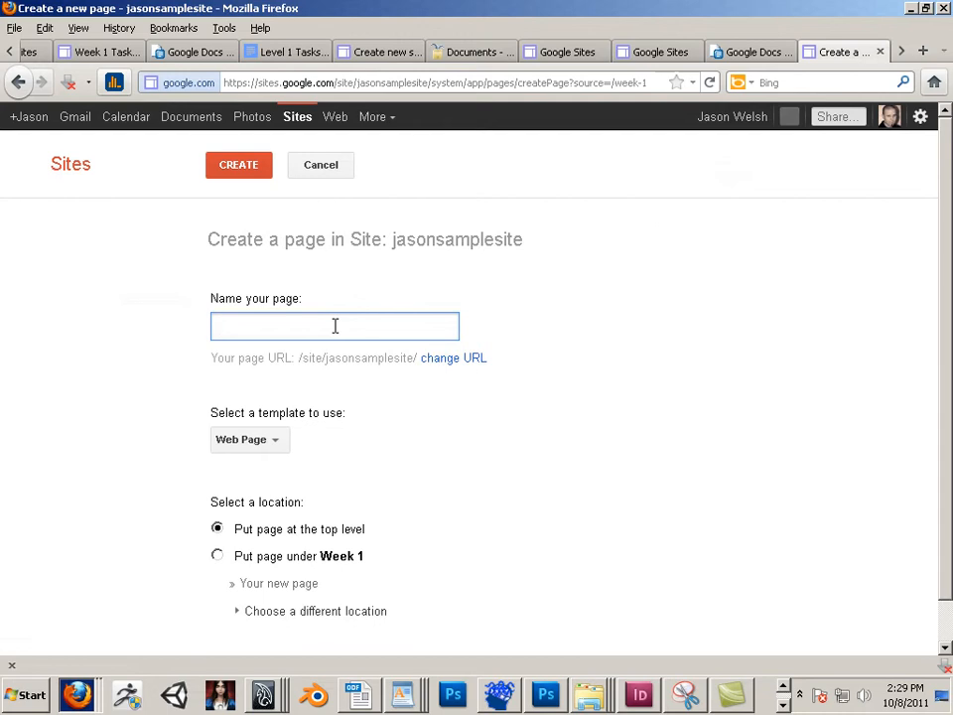
text(sampl)
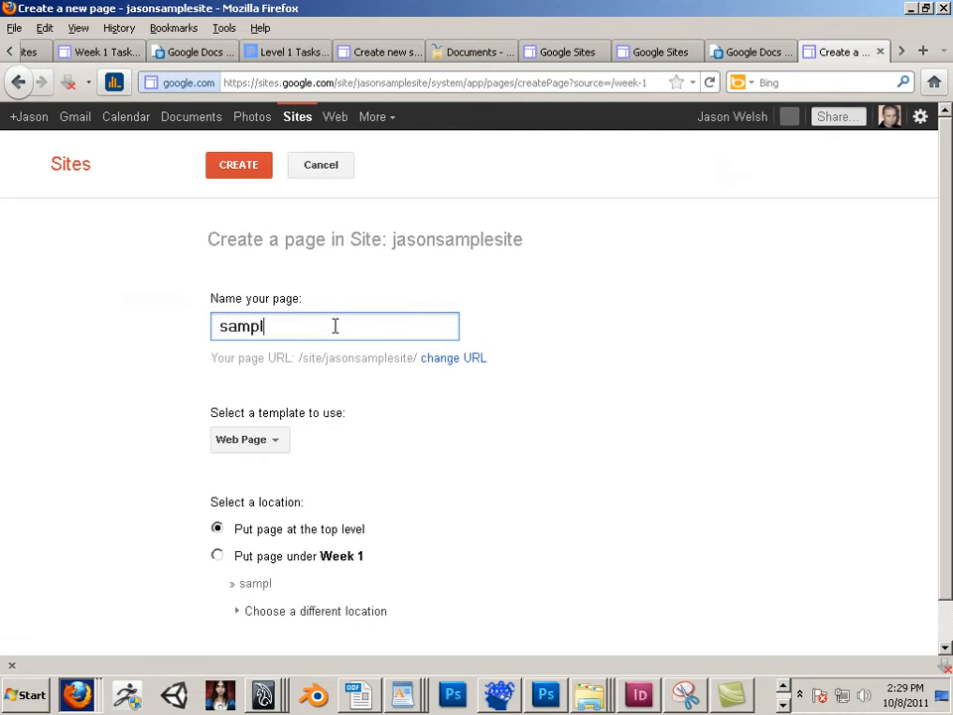
key(BackSpace)
key(BackSpace)
key(BackSpace)
key(BackSpace)
key(BackSpace)
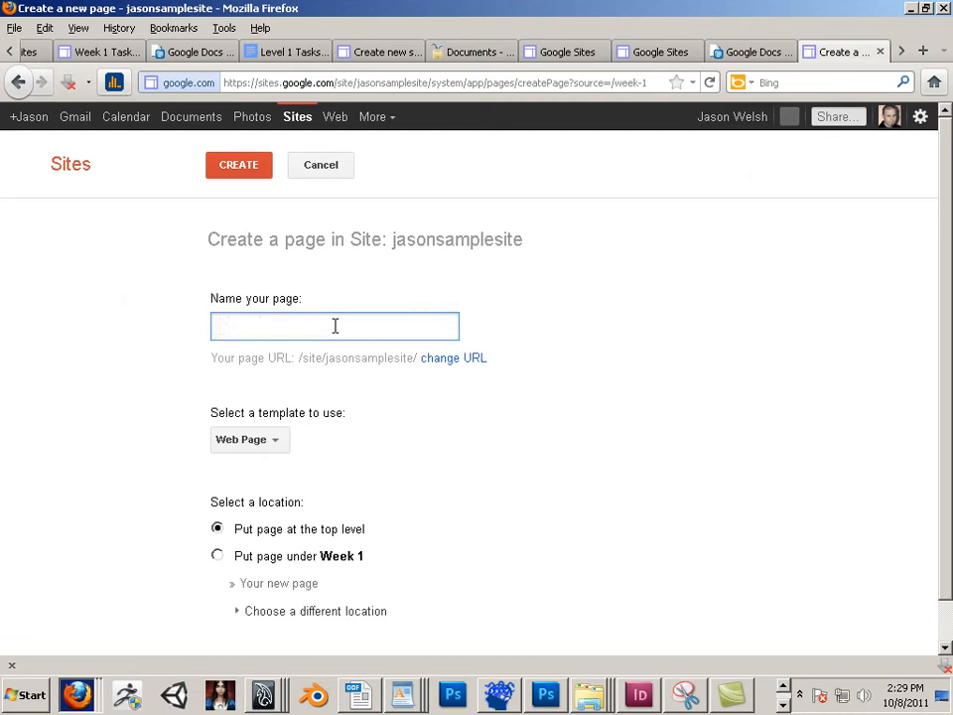
text(cal)
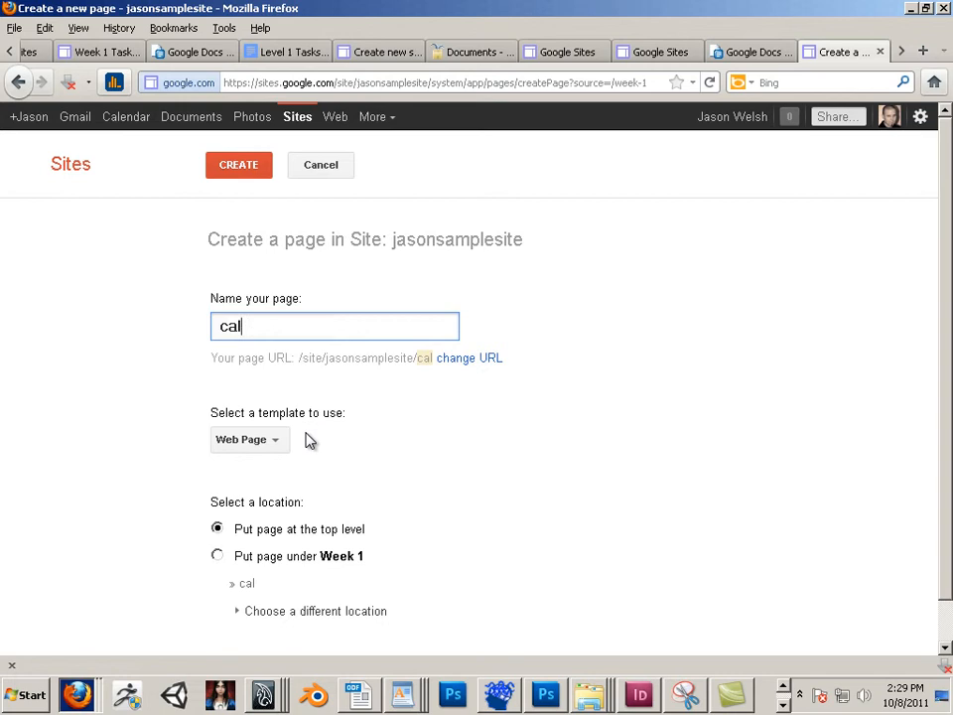
click(217, 555)
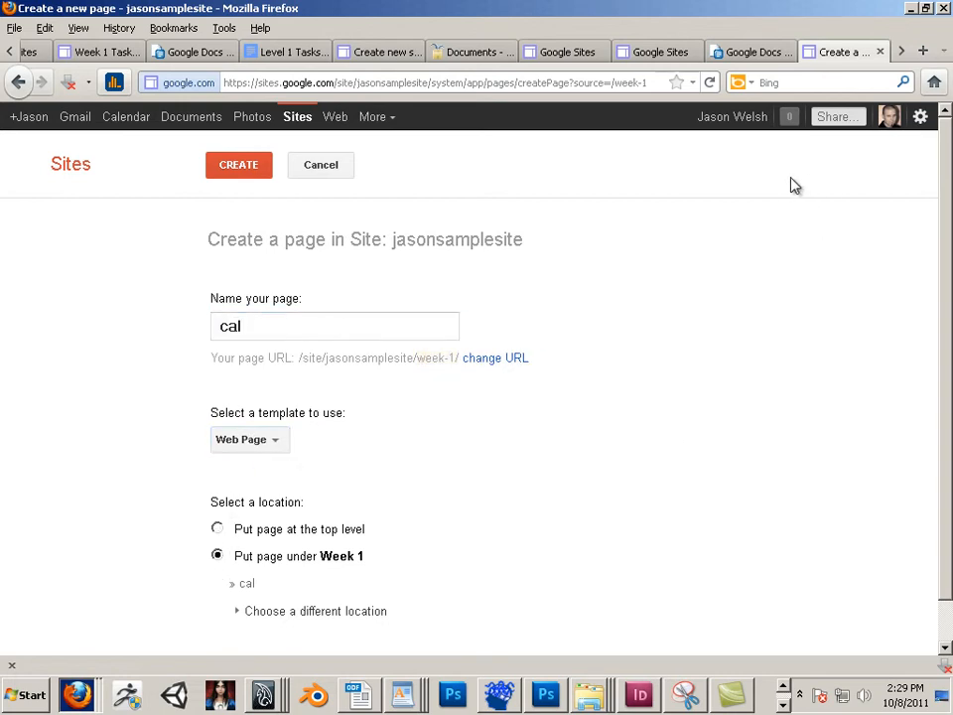
click(248, 170)
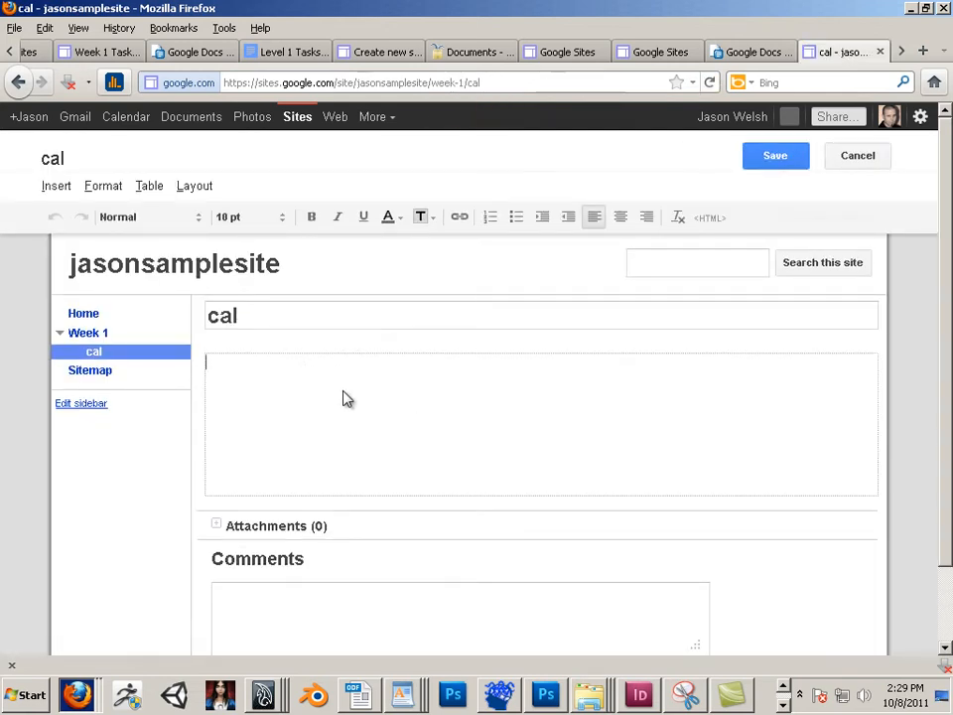
Embed the account owner's Google calendar in month view with border and title on the cal page, and save the page
click(54, 188)
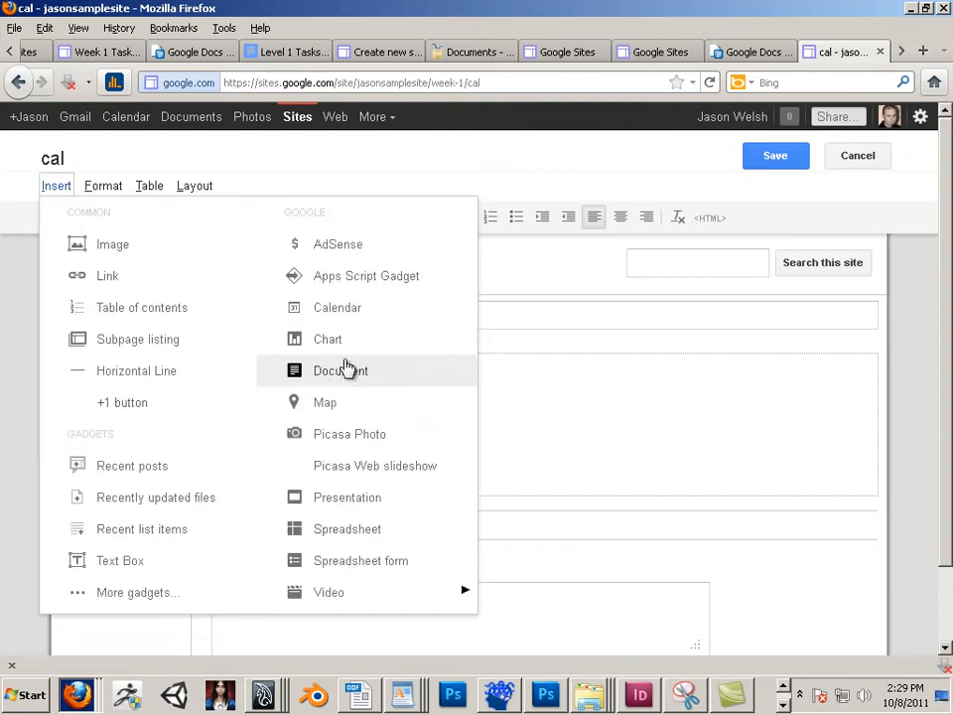
click(337, 309)
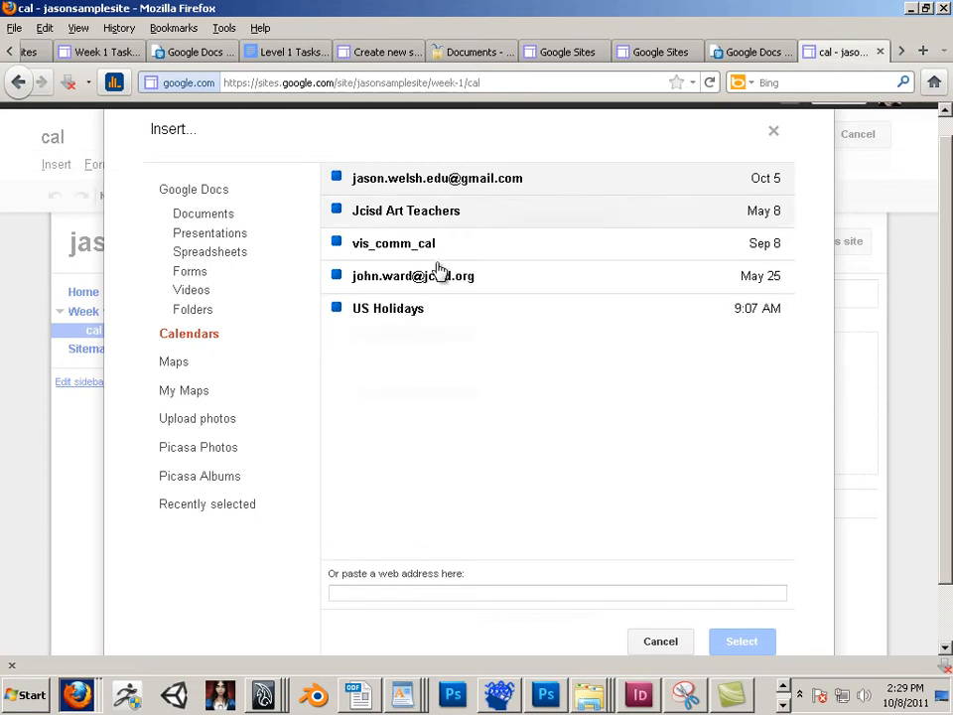
click(389, 188)
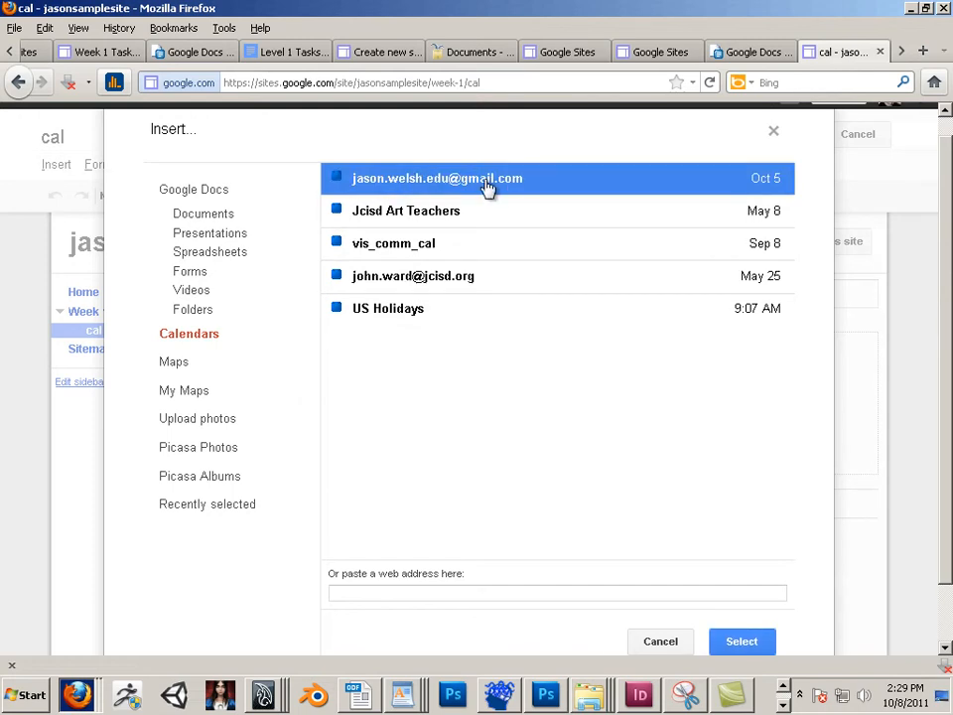
click(740, 640)
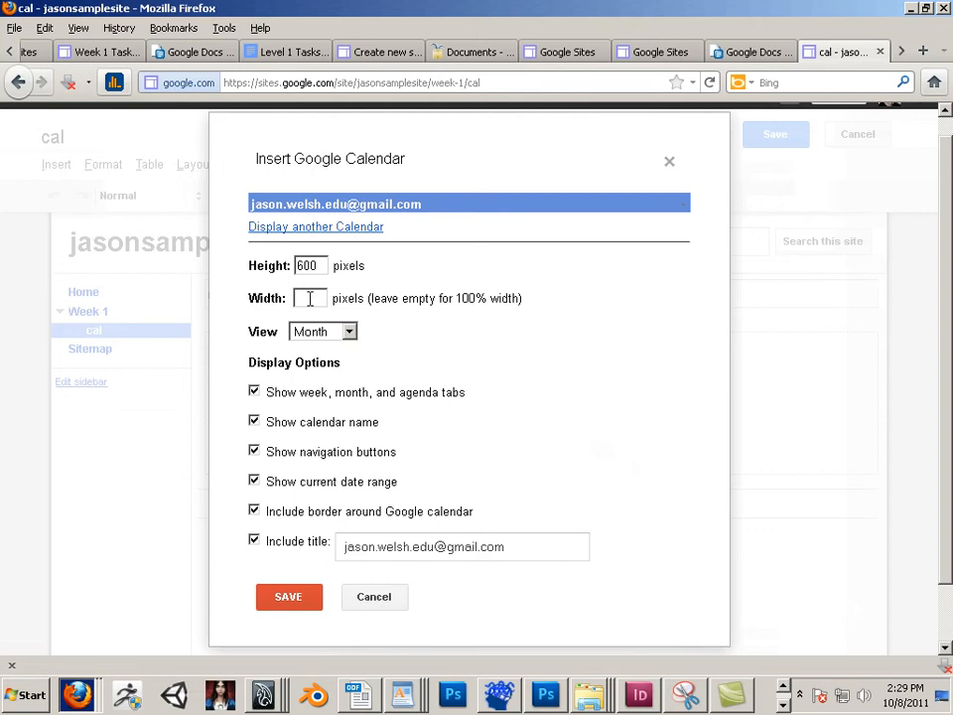
click(287, 600)
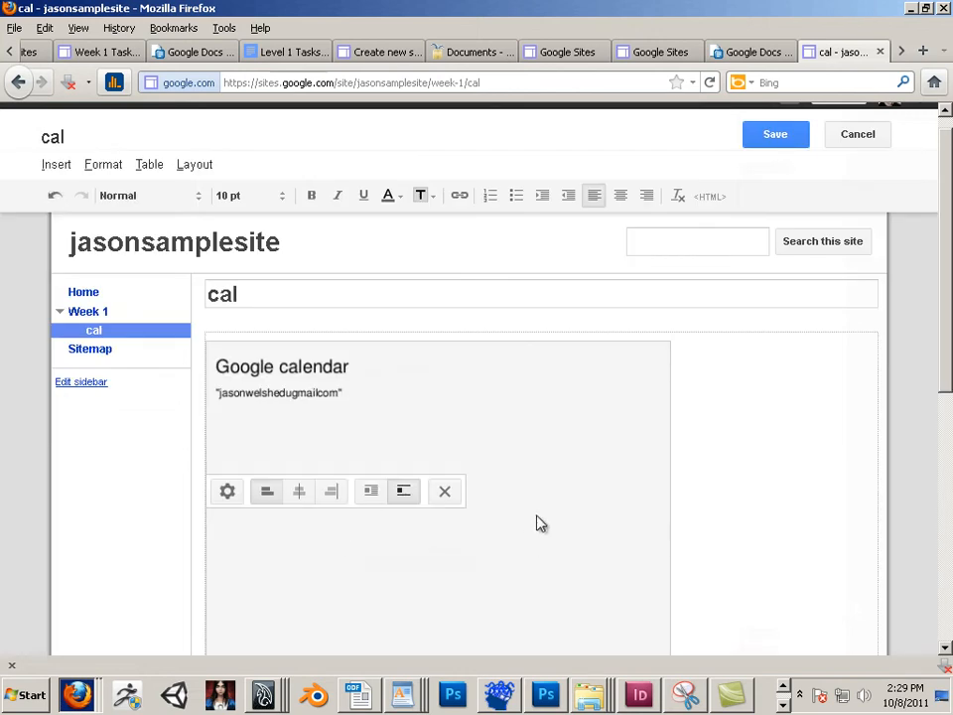
click(775, 136)
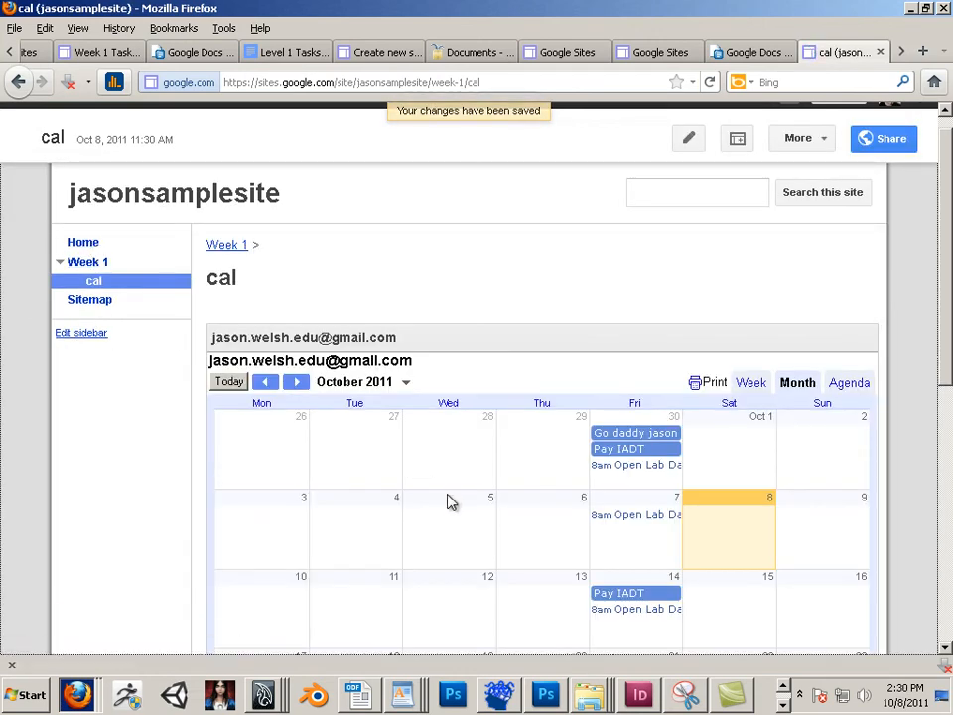
Look over the embedded calendar and delete the cal page from the site
scroll(447, 502, down, 3)
scroll(712, 505, up, 2)
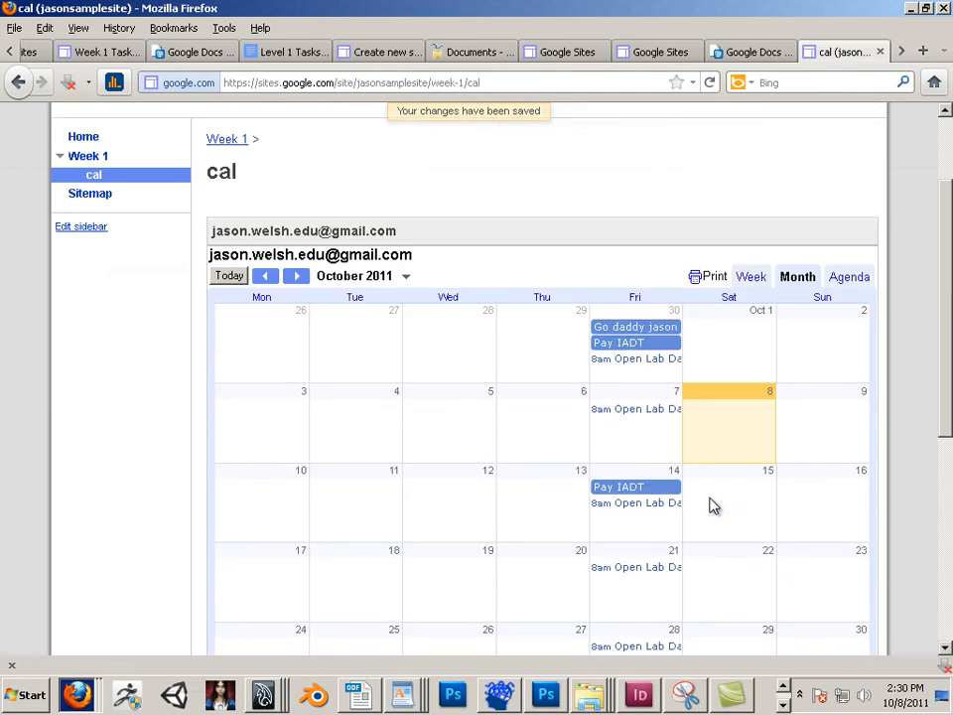
scroll(691, 513, up, 2)
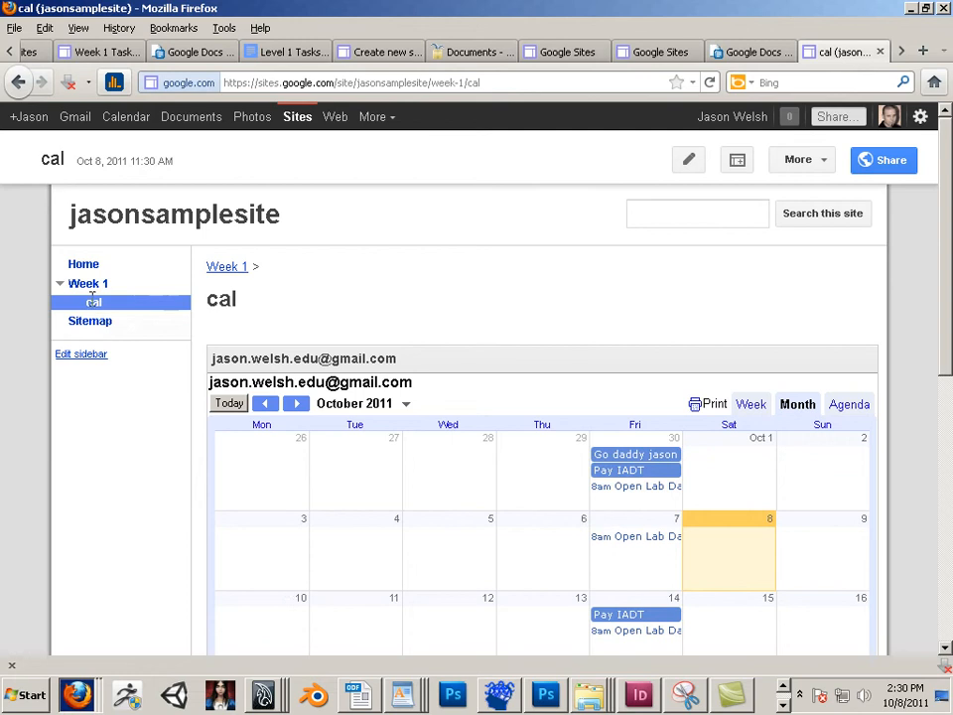
click(820, 162)
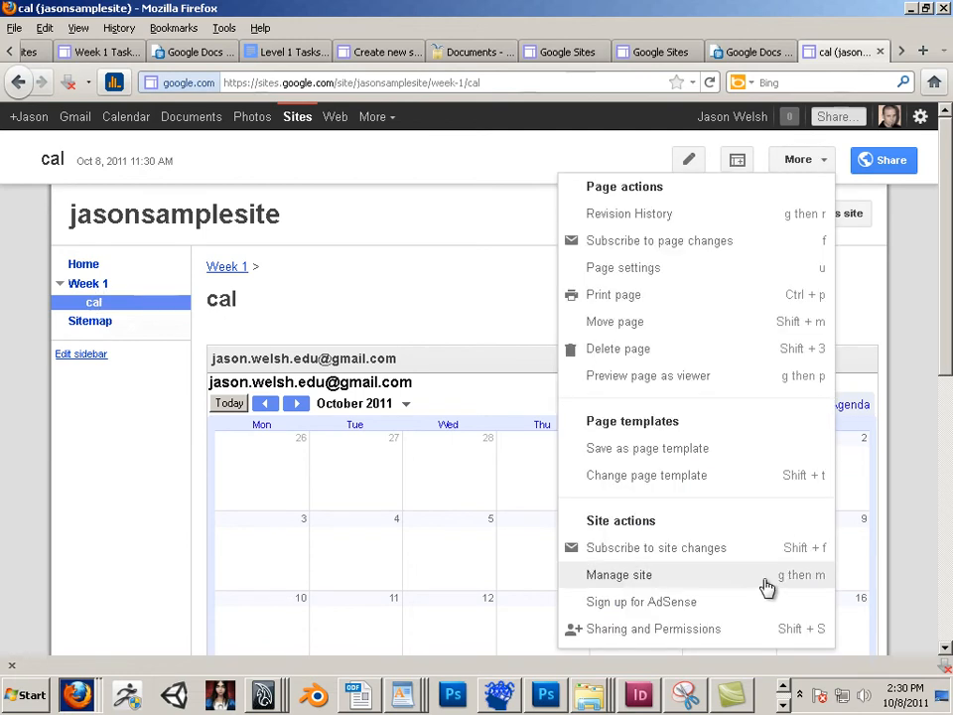
click(626, 350)
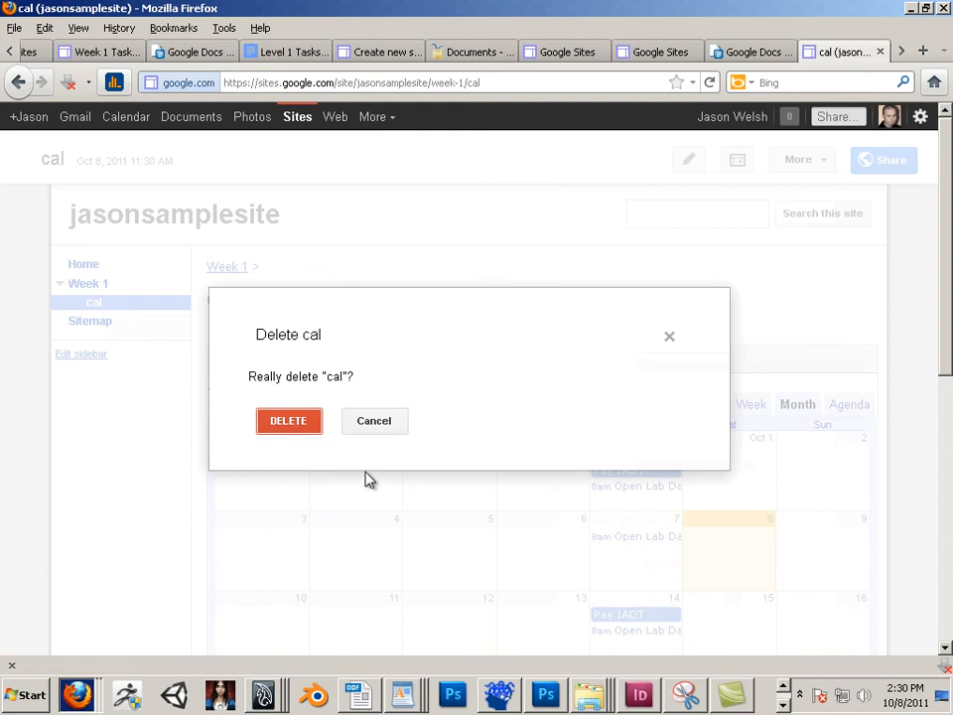
click(289, 422)
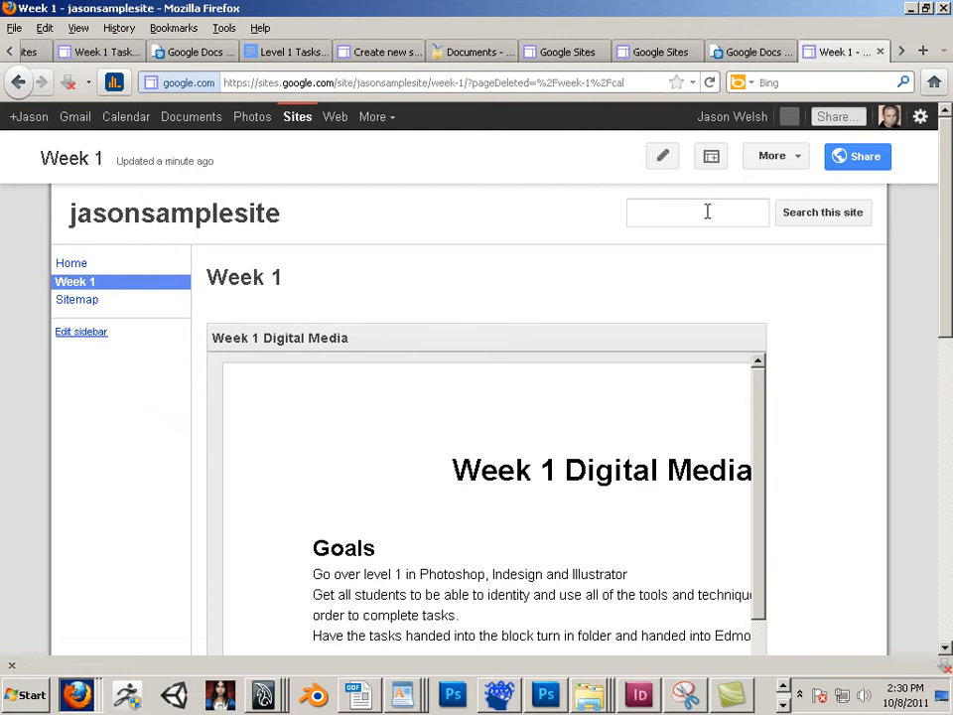
click(791, 162)
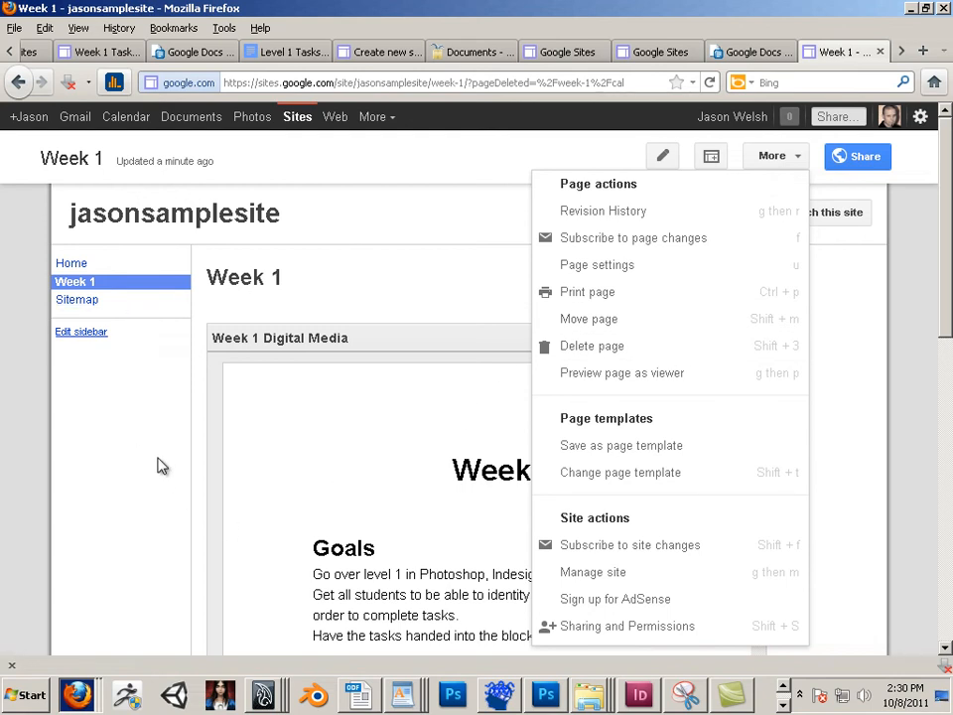
click(302, 419)
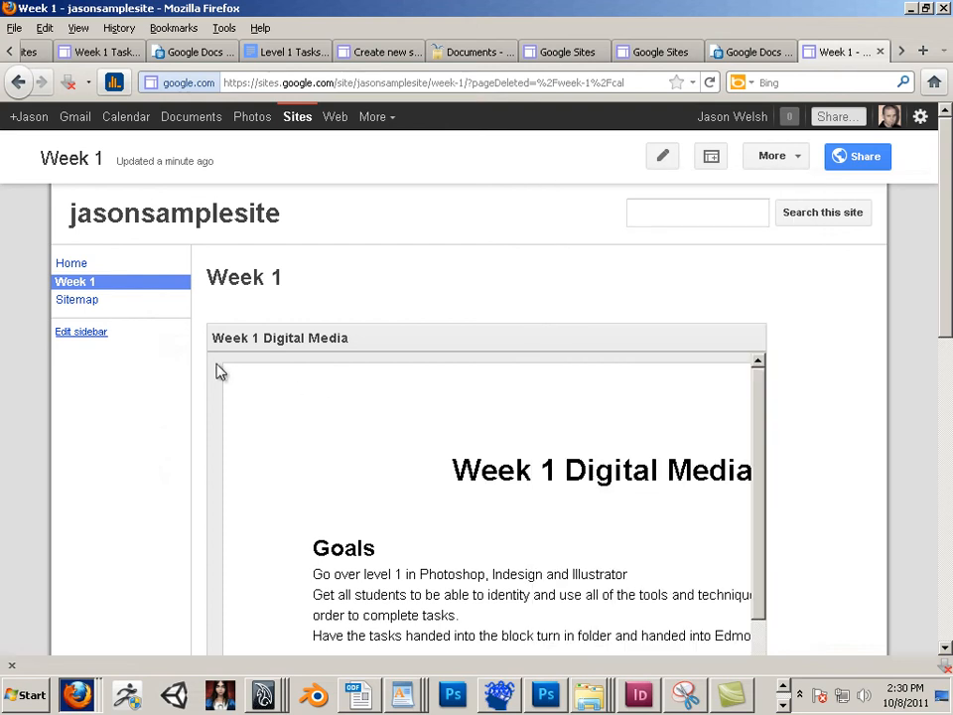
click(791, 157)
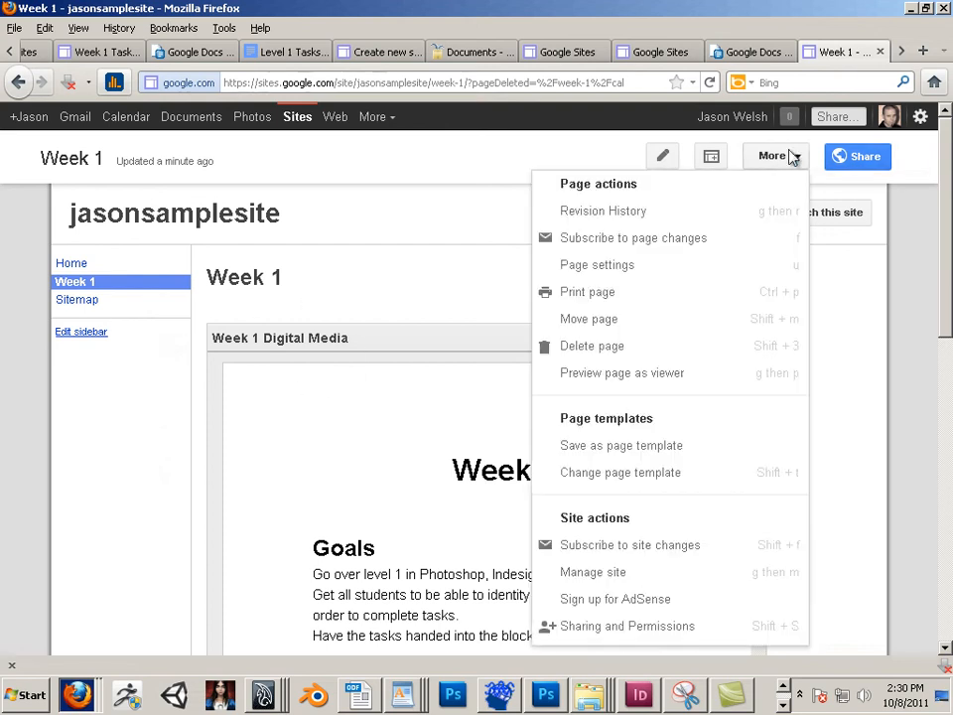
Create a web page named "vid" at the top level of the site
click(711, 156)
click(296, 325)
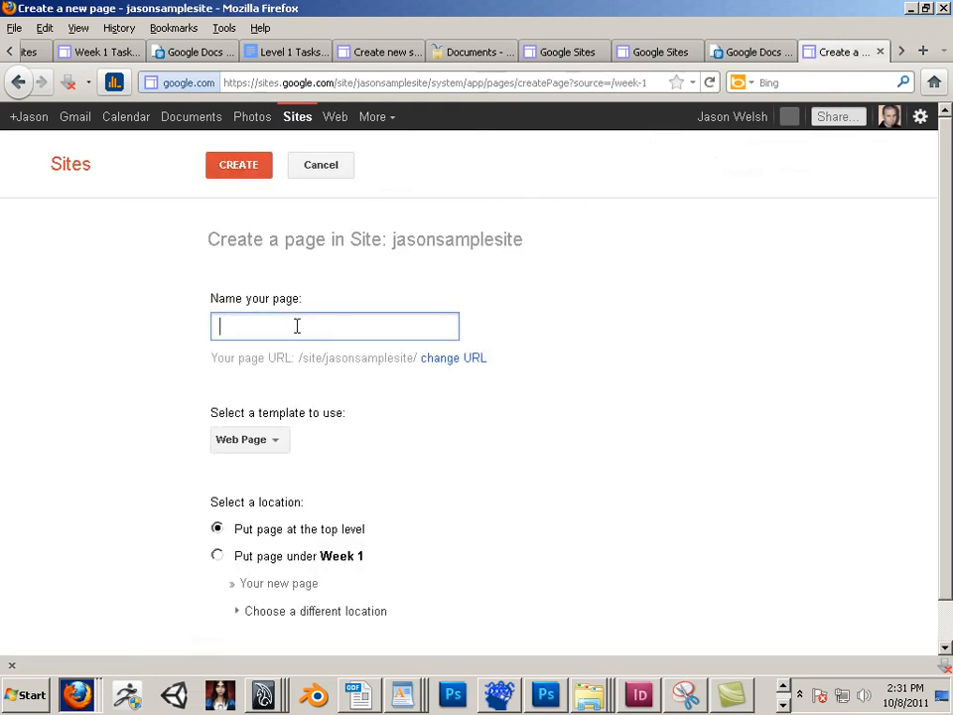
text(vid)
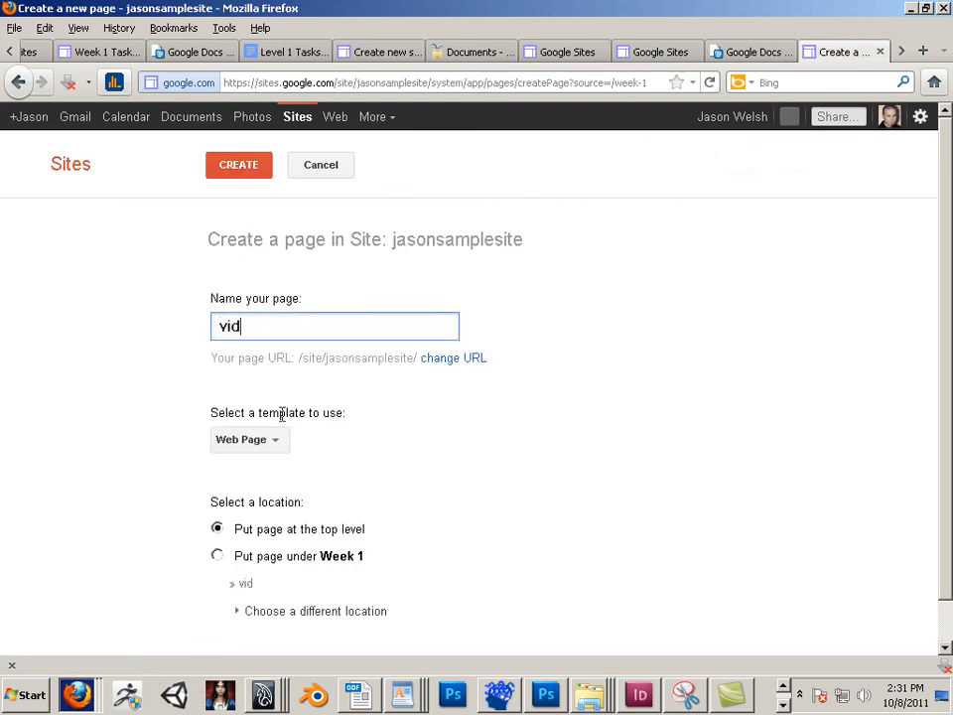
click(222, 160)
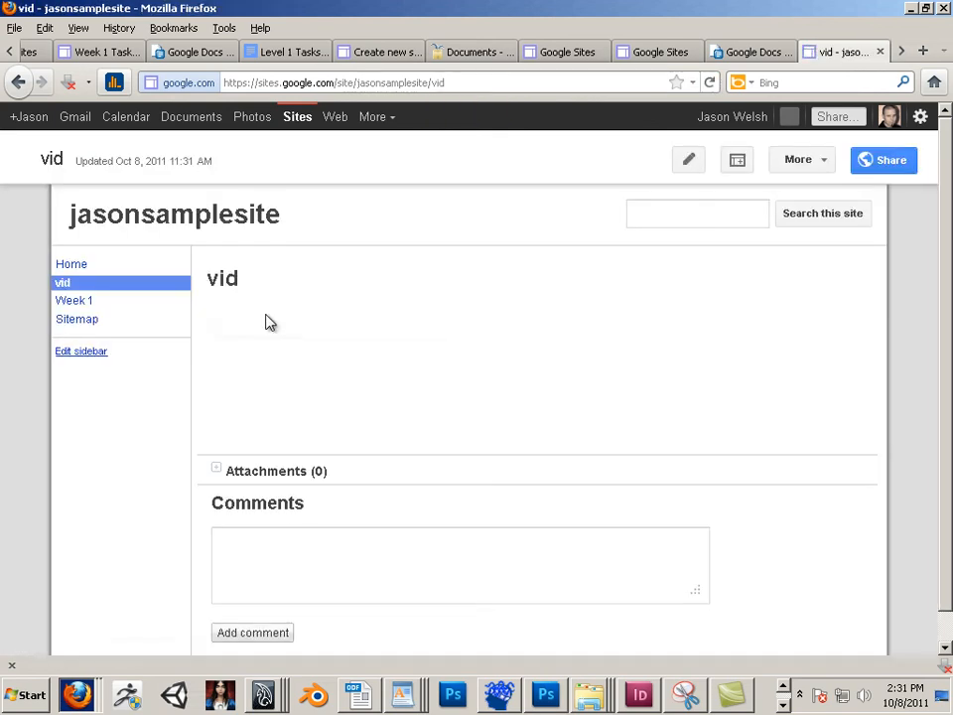
Edit the vid page and start inserting a YouTube video into it
click(56, 186)
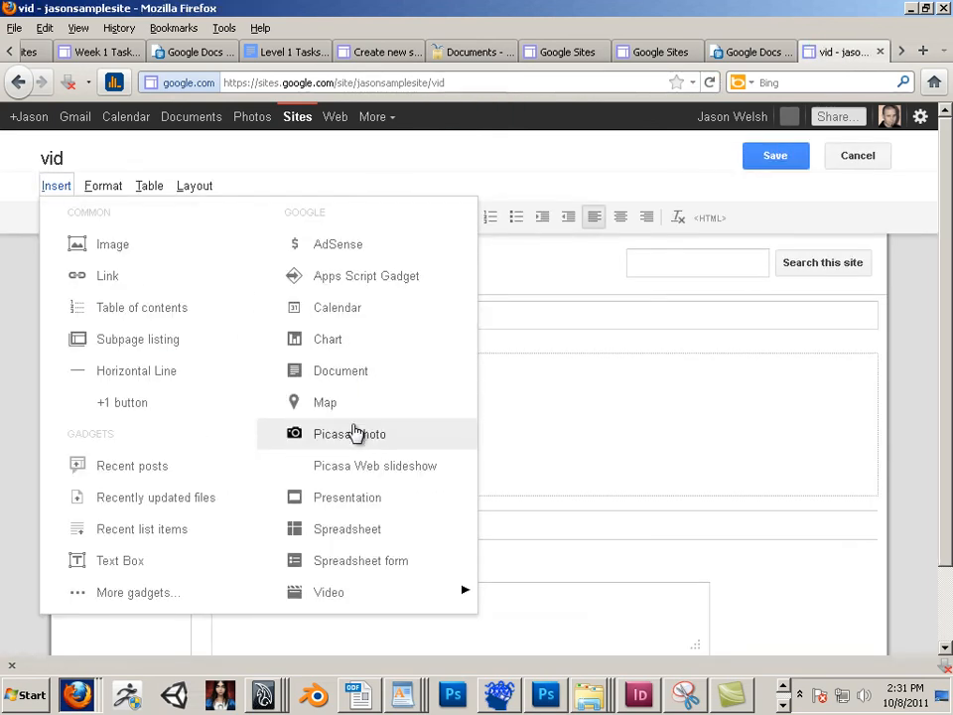
mouse_move(359, 594)
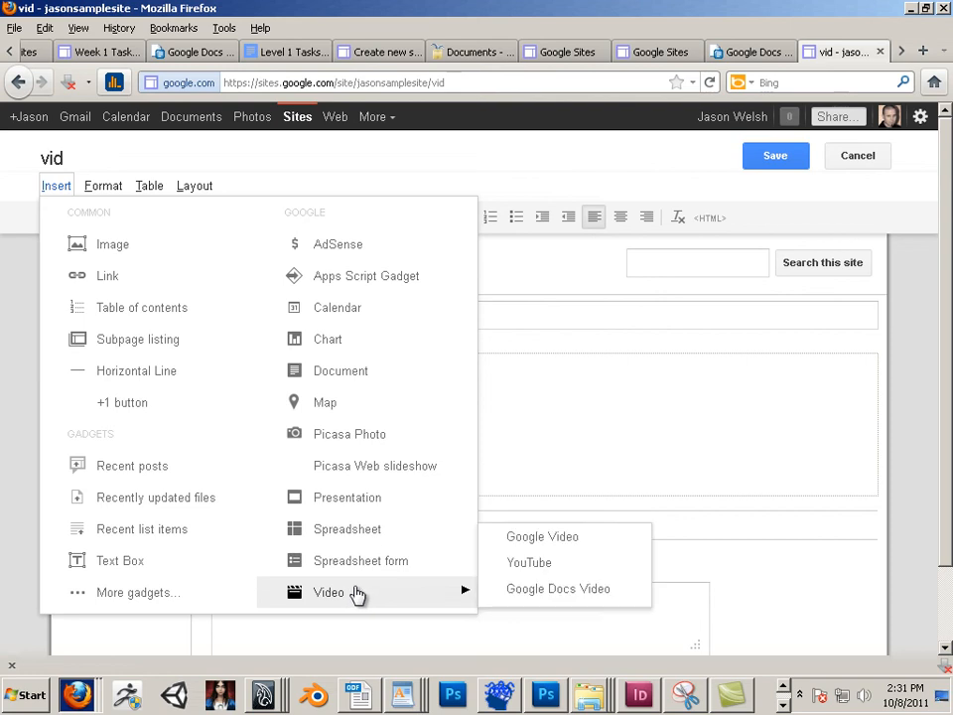
click(529, 563)
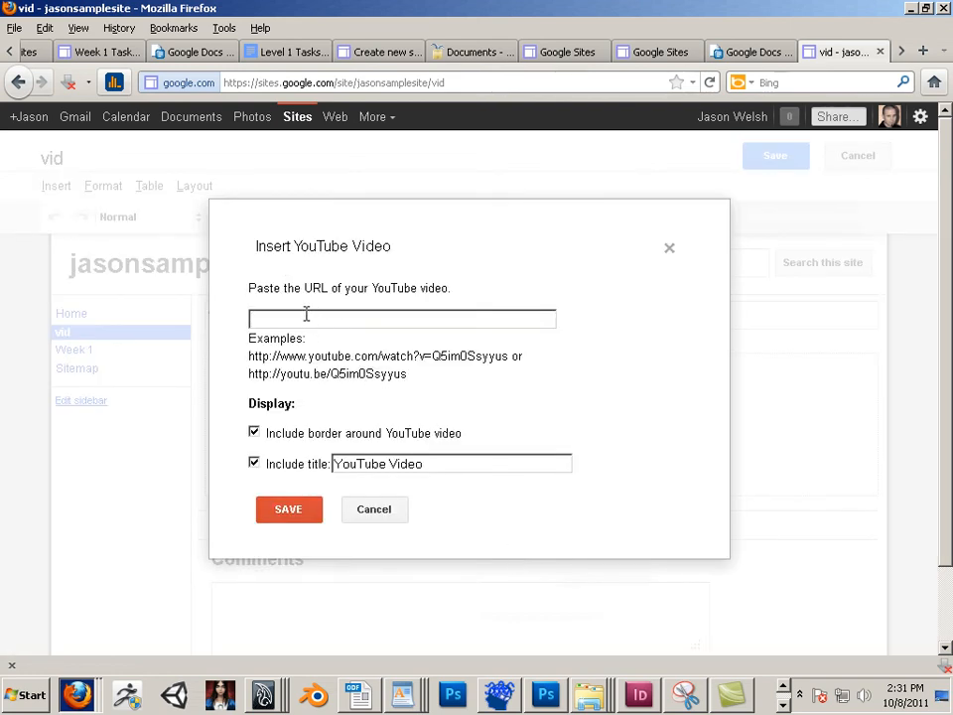
Open the YouTube video "Unreal Development Kit (UDK) - Destructible Object P1" in the Level 1 Tasks browser tab and copy its URL
click(290, 52)
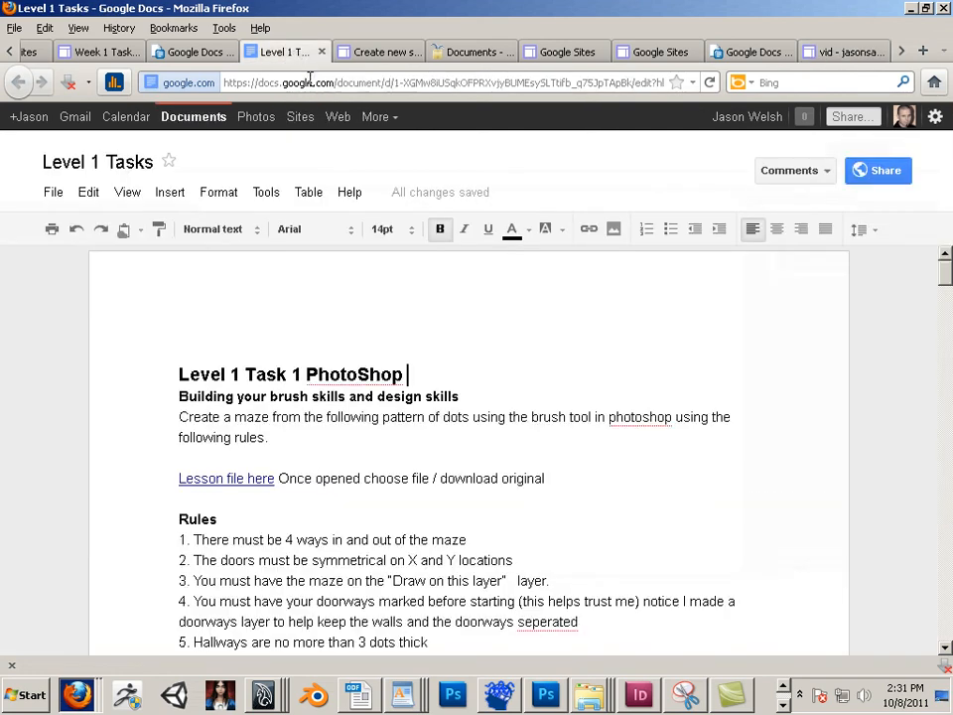
click(329, 84)
text(you)
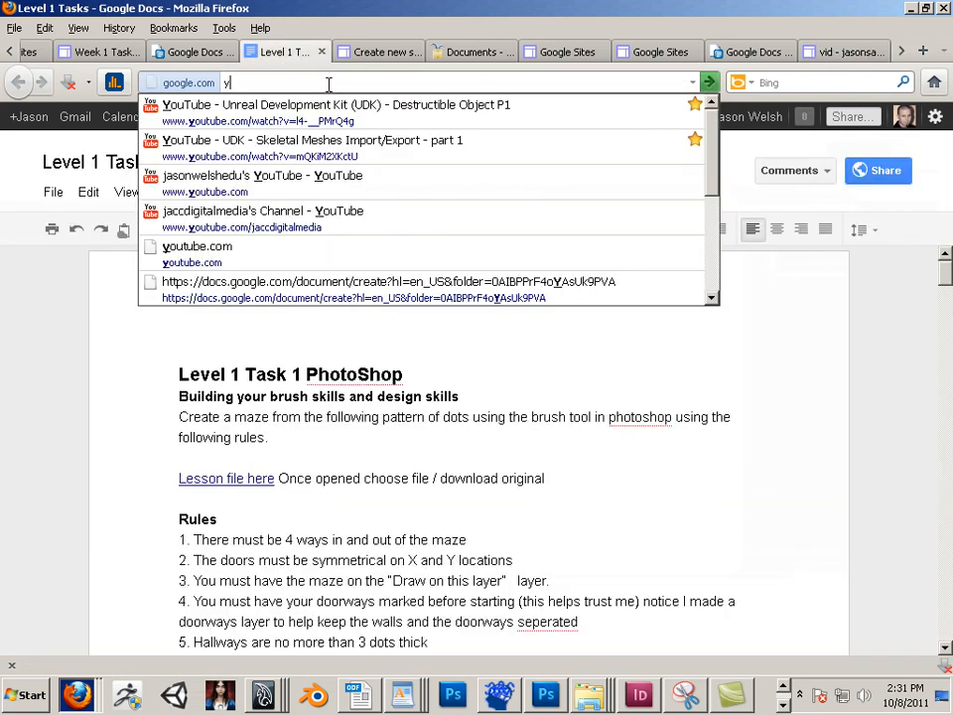
click(338, 111)
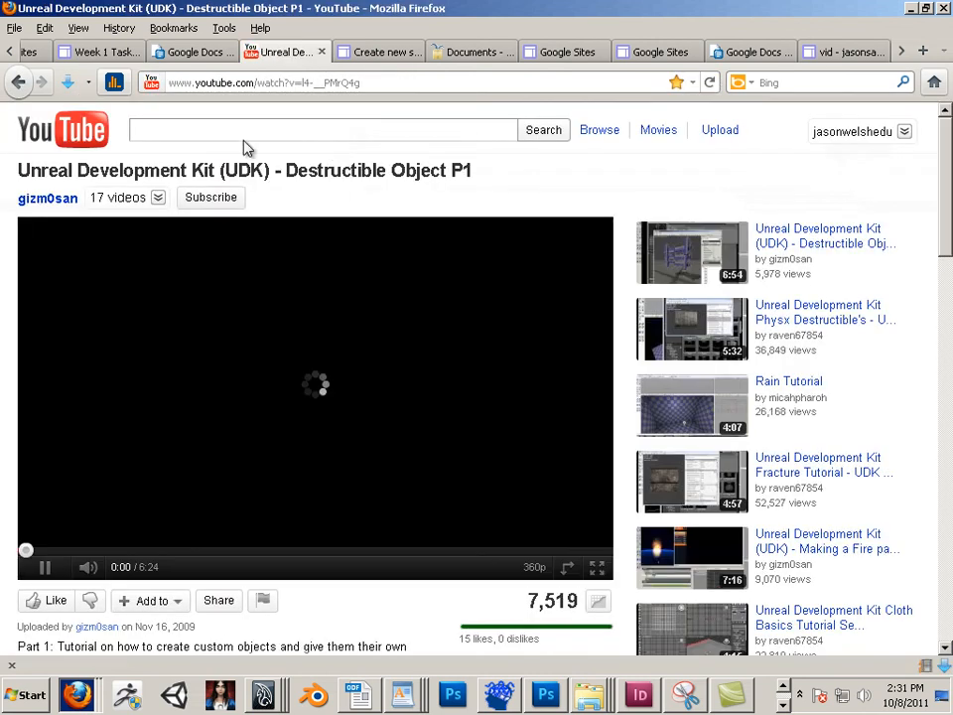
click(258, 88)
right_click(261, 85)
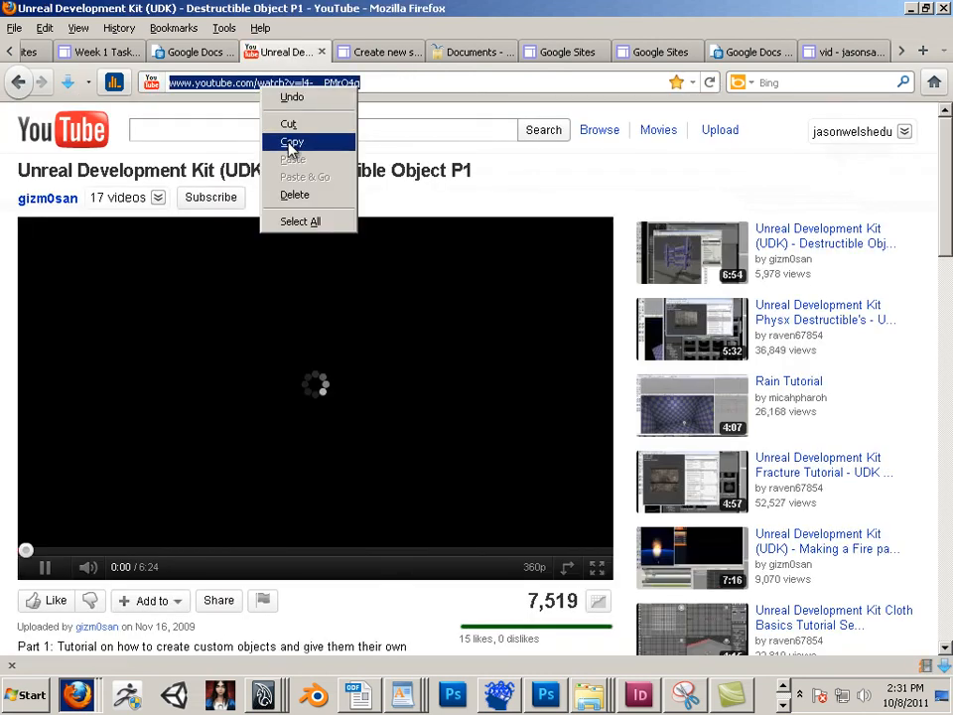
click(290, 143)
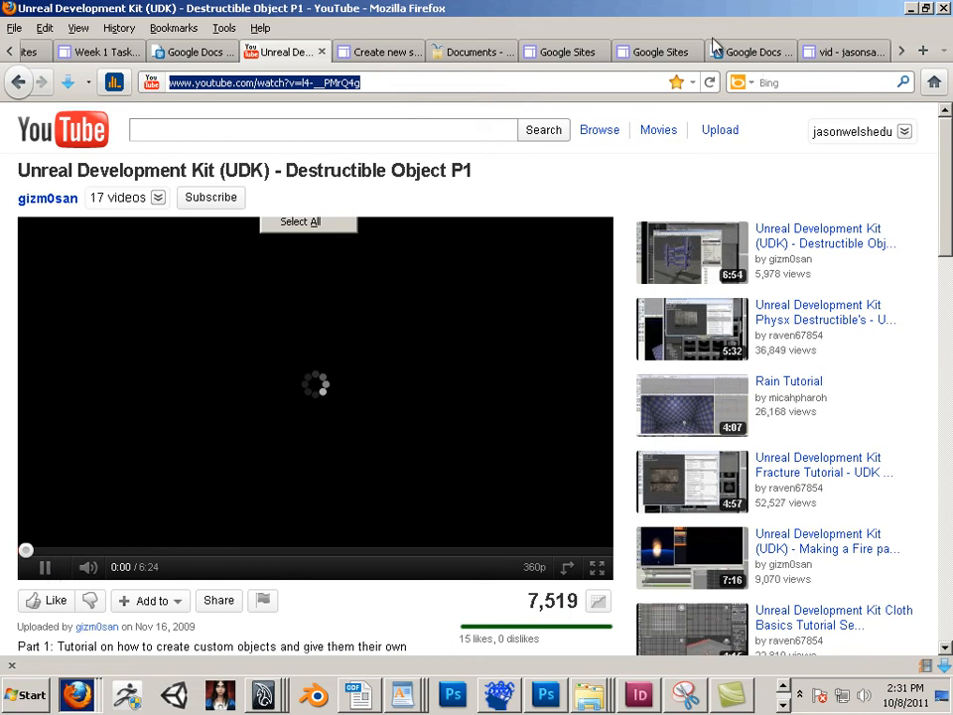
right_click(270, 85)
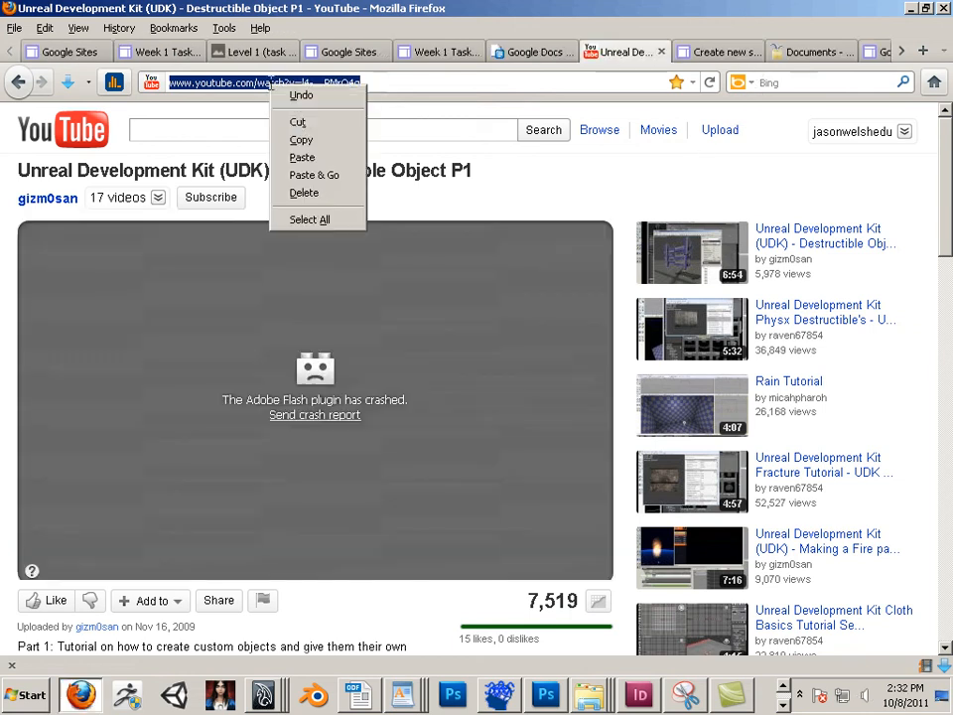
click(303, 139)
Return to the vid page, embed the video from the copied URL with border and title "YouTube Video", and save the page
click(901, 52)
scroll(900, 51, up, 3)
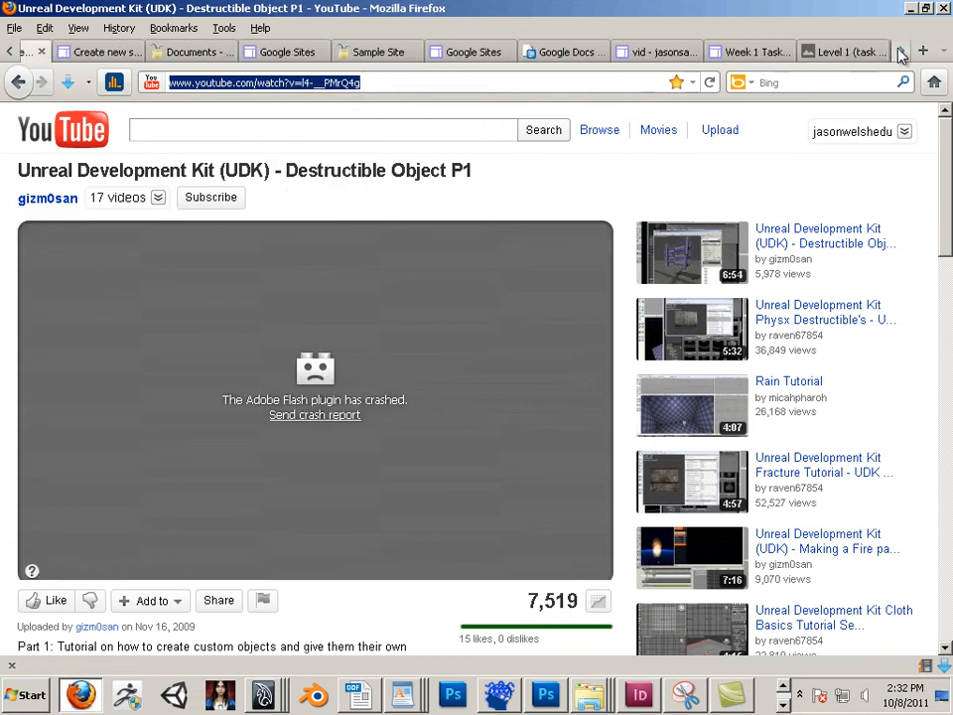
click(559, 51)
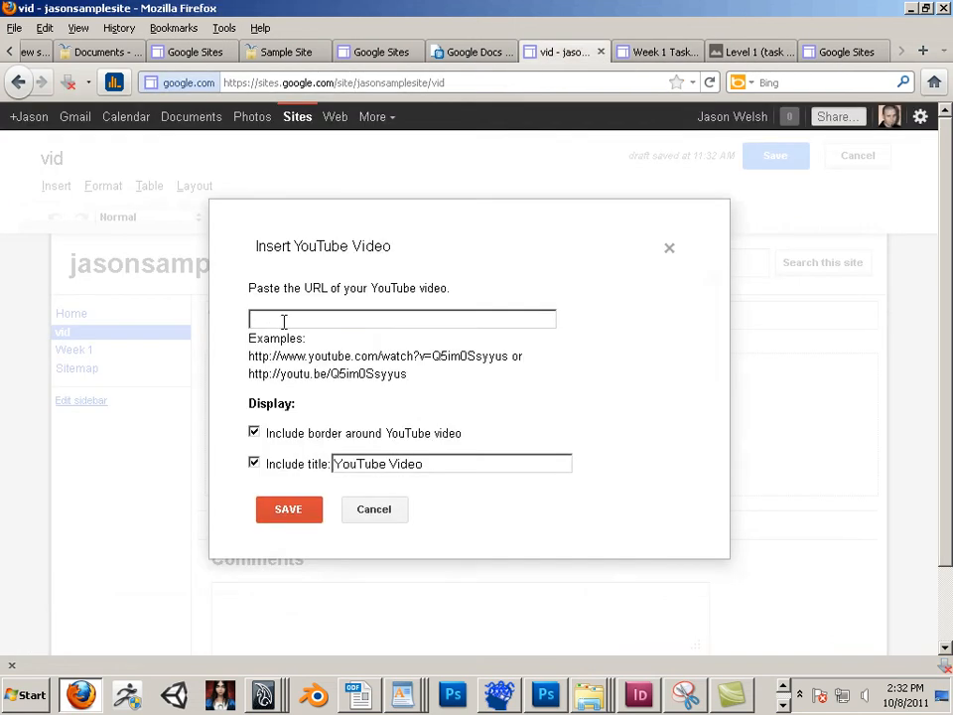
right_click(283, 321)
click(326, 399)
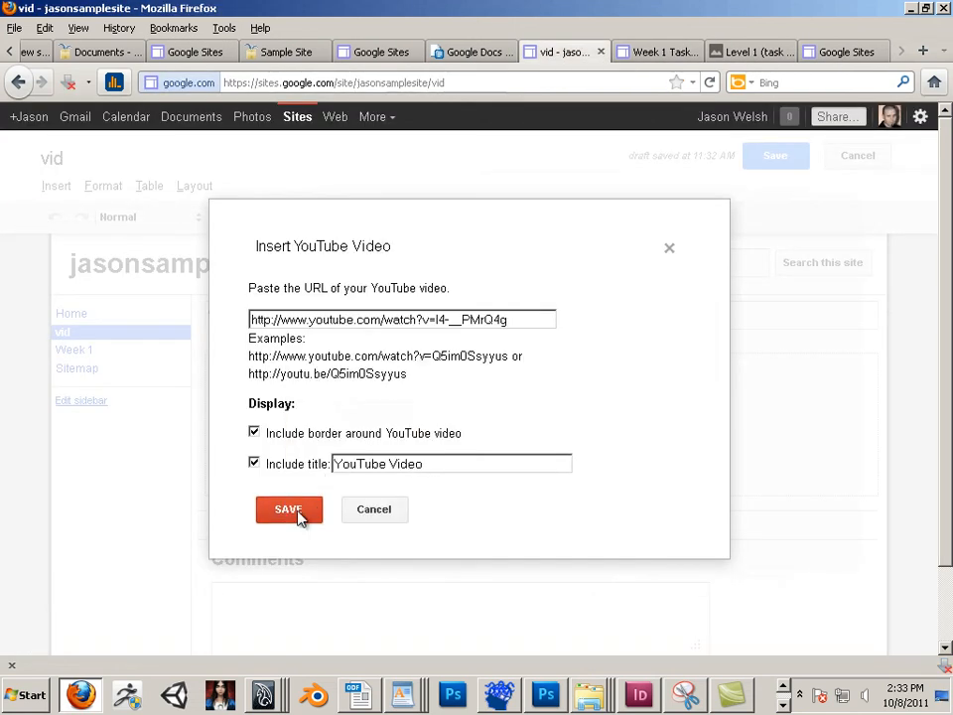
click(299, 512)
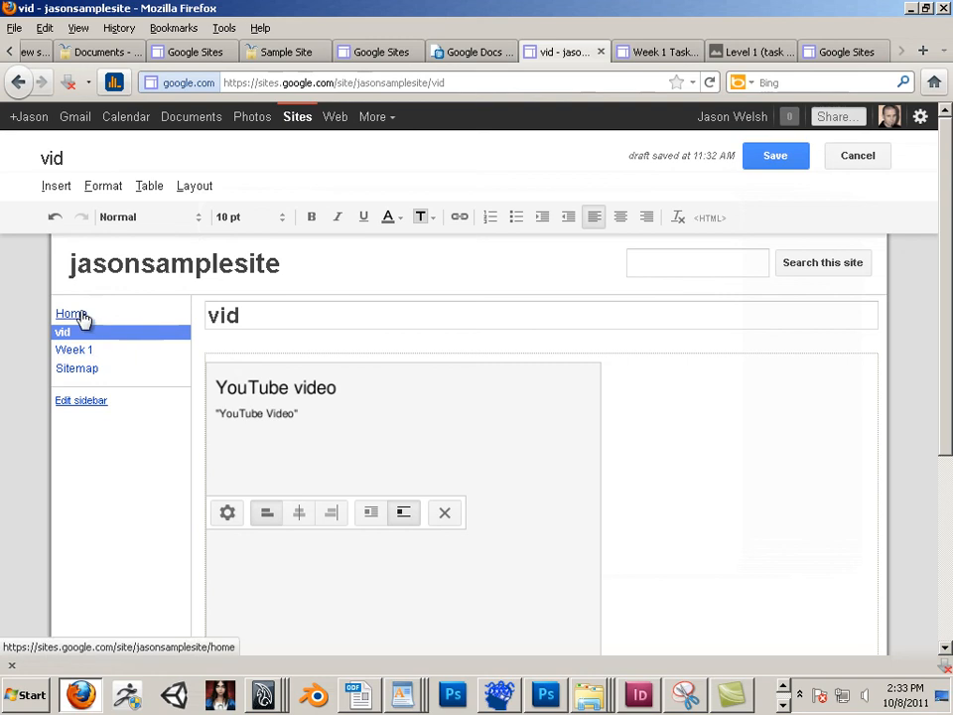
click(771, 152)
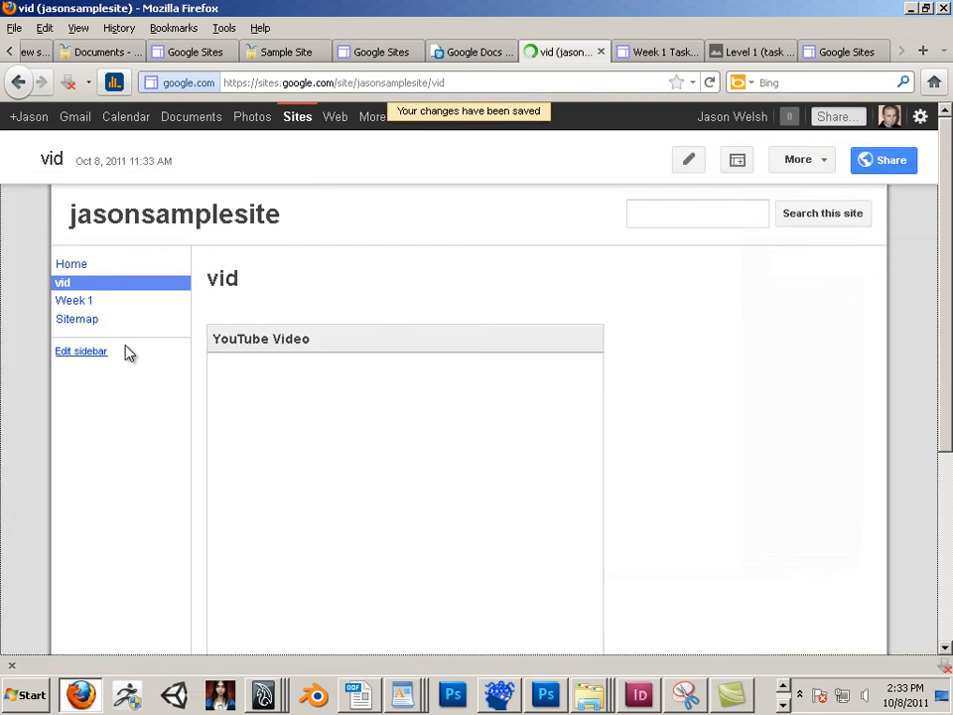
Play the embedded YouTube video briefly, pause it, and look over the vid page
scroll(534, 524, down, 2)
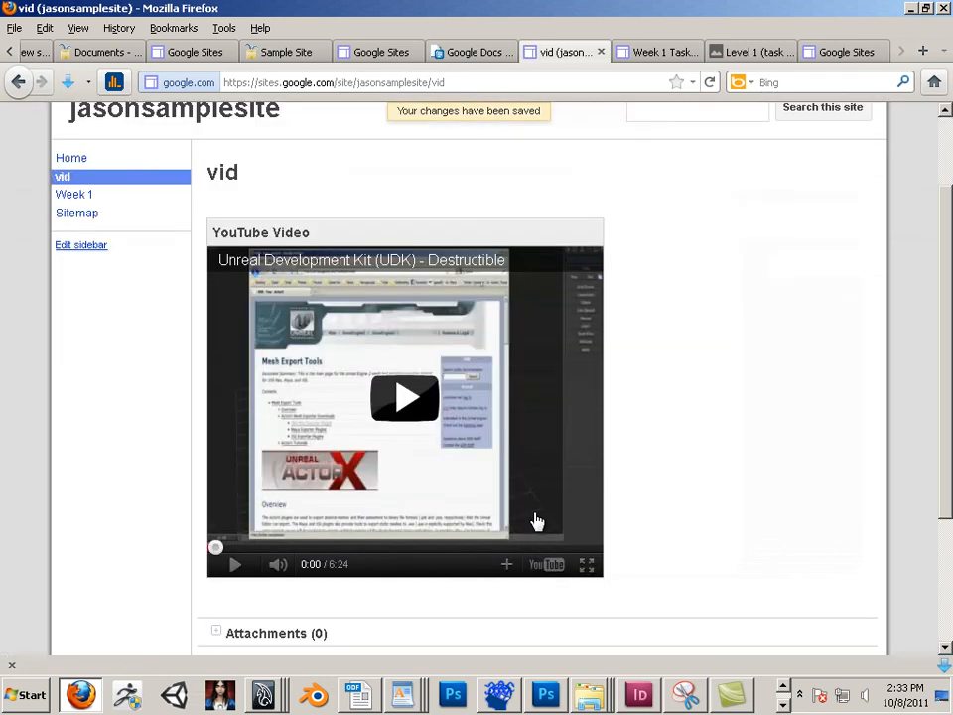
click(402, 401)
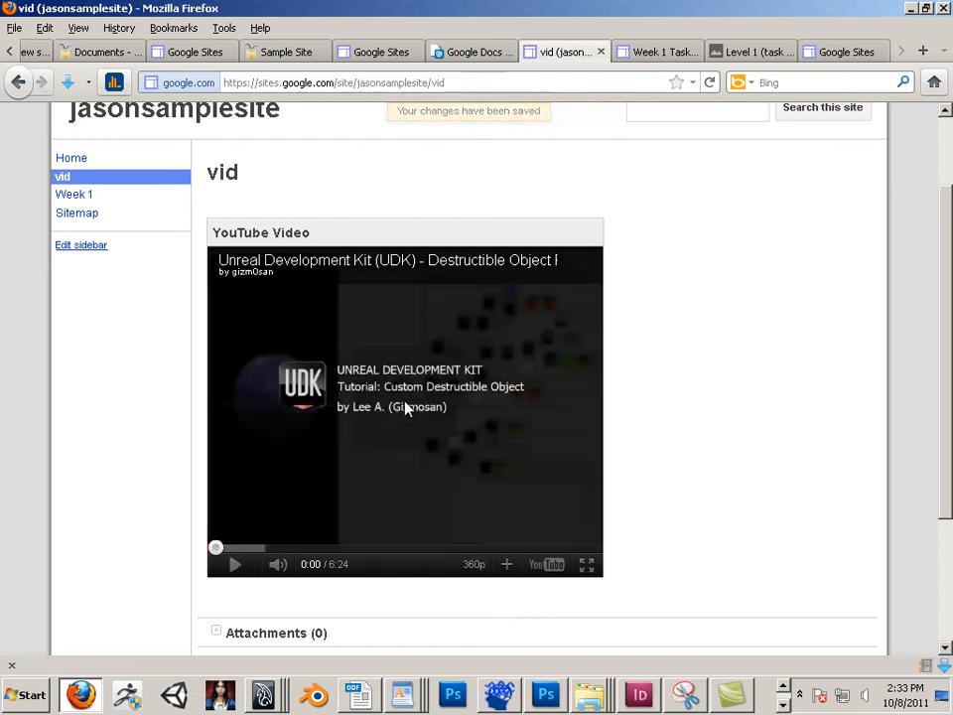
click(238, 565)
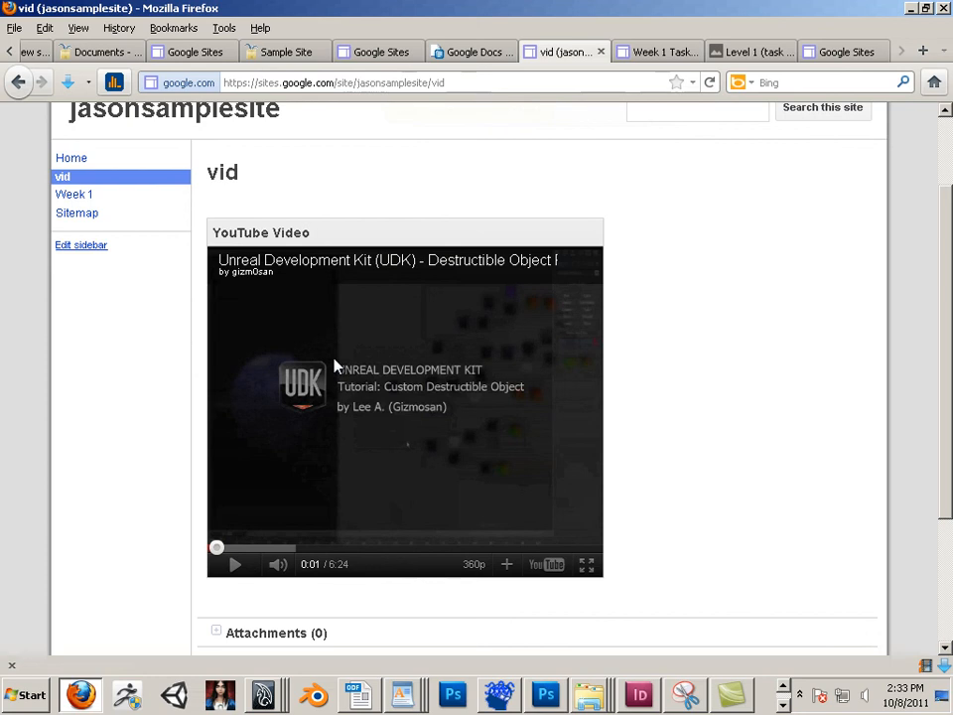
scroll(334, 367, down, 2)
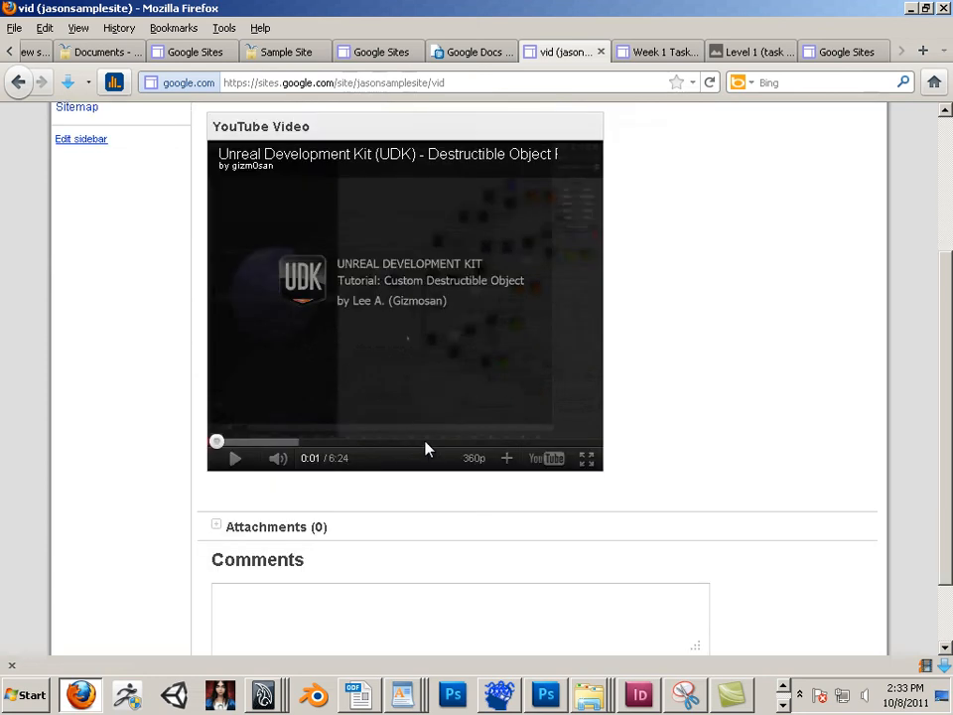
scroll(429, 462, up, 4)
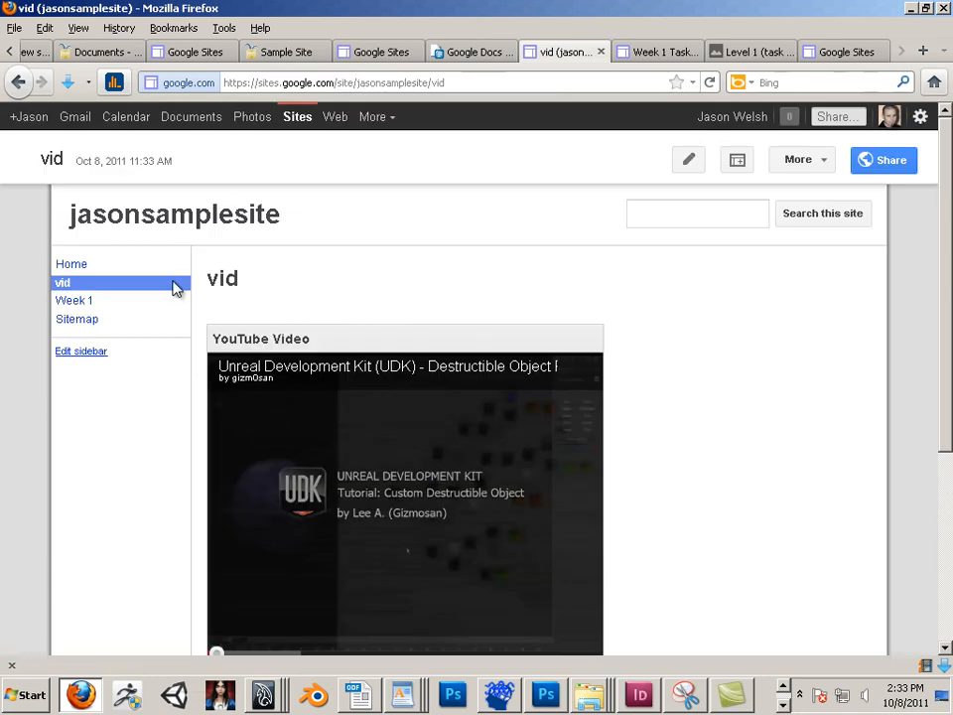